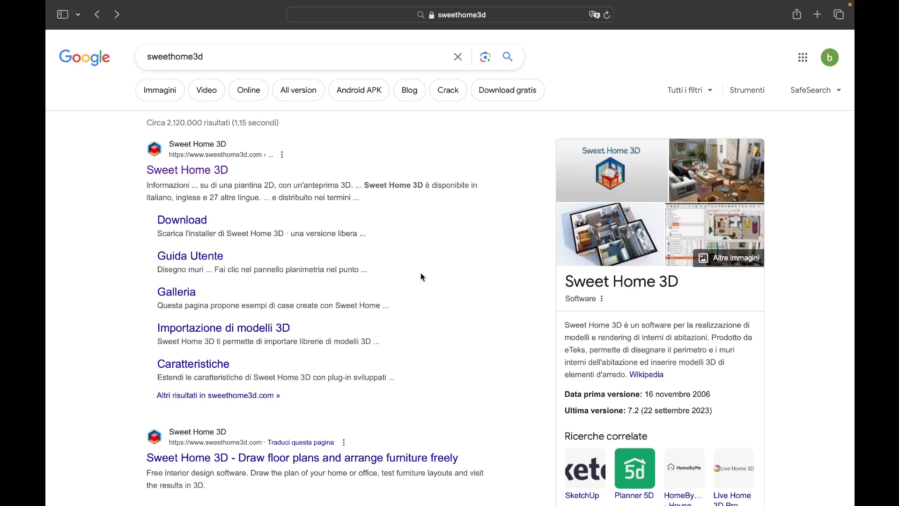
# Open Sweet Home 3D JS Online from the official website, start the Empty home demo and dismiss its saving notice
pyautogui.click(211, 174)
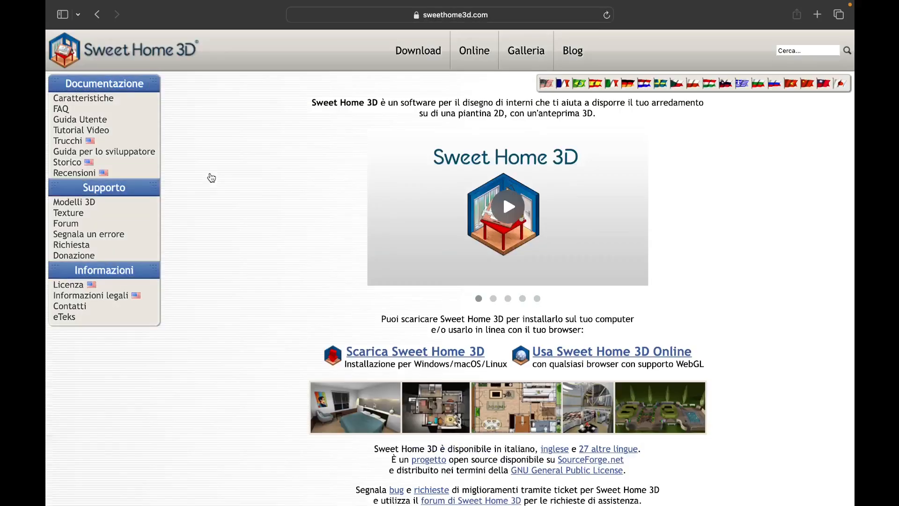
pyautogui.click(471, 52)
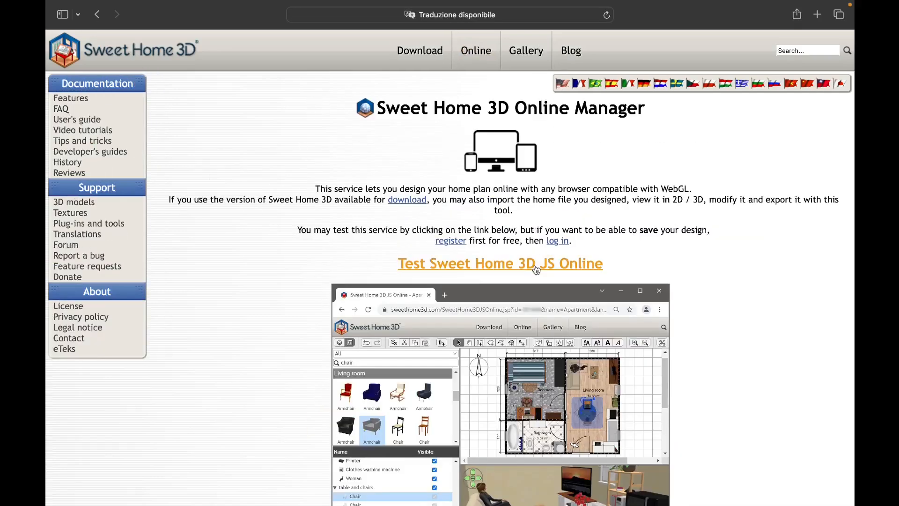
pyautogui.click(537, 268)
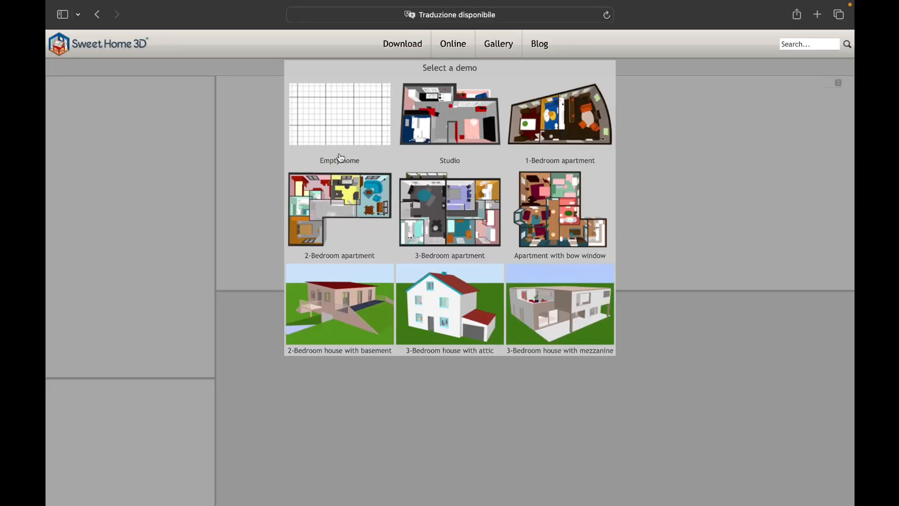
pyautogui.click(343, 162)
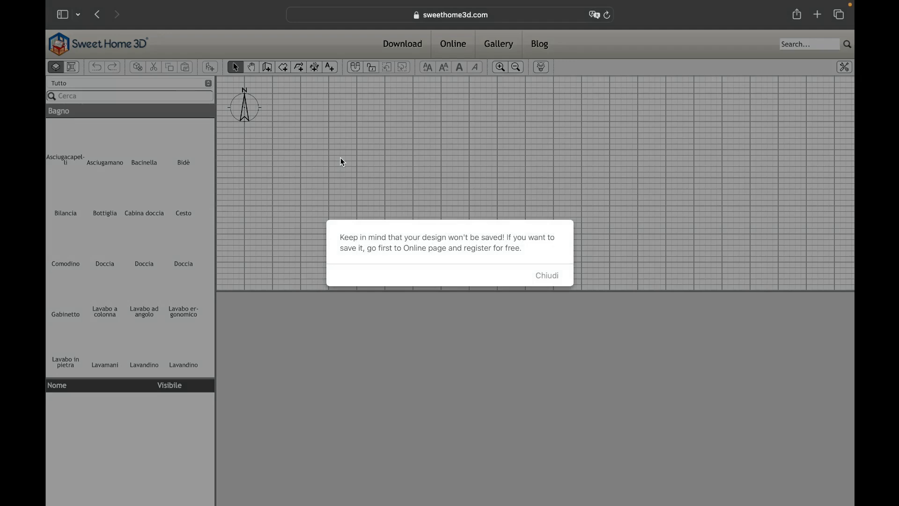
pyautogui.click(547, 275)
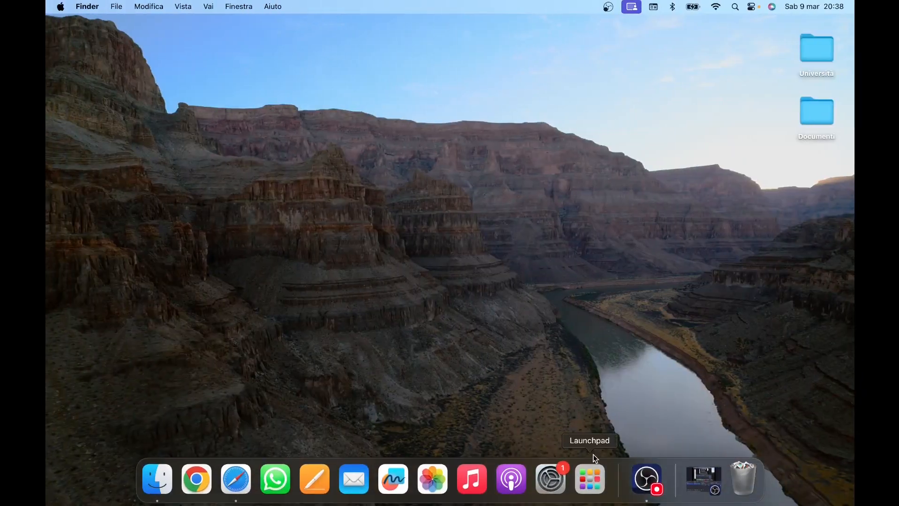
# Launch the installed Sweet Home 3D desktop application and return to the online editor in the browser
pyautogui.click(592, 474)
pyautogui.click(658, 144)
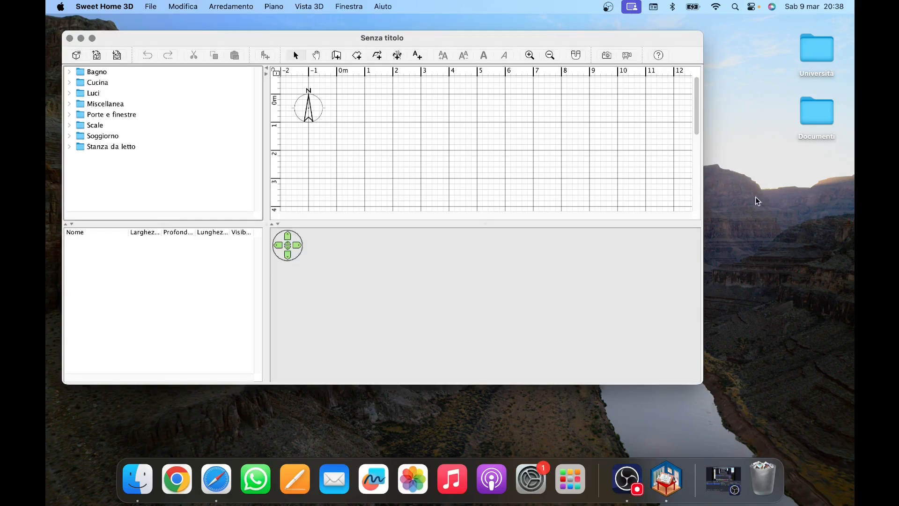
pyautogui.hotkey('ctrl', 'Right')
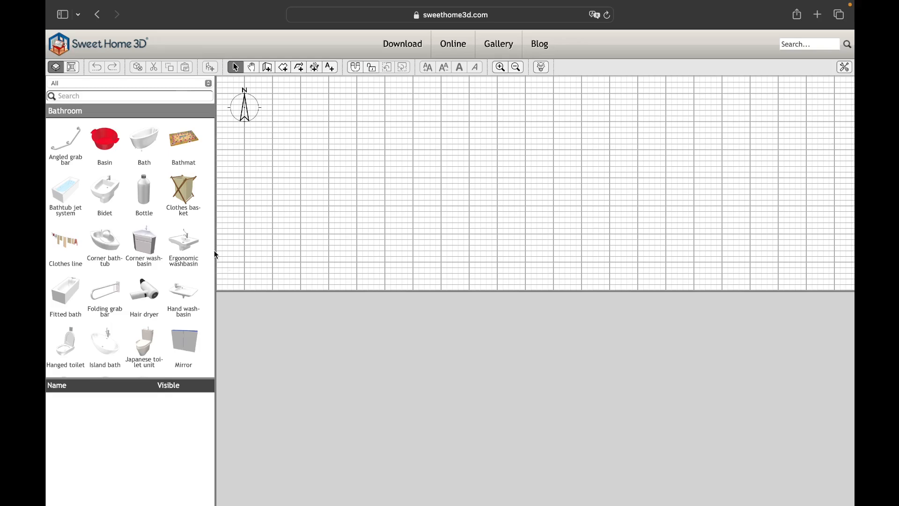
# Examine the furniture catalog from Bathroom through Miscellaneous and its list of category filters
pyautogui.scroll(-10, 171, 331)
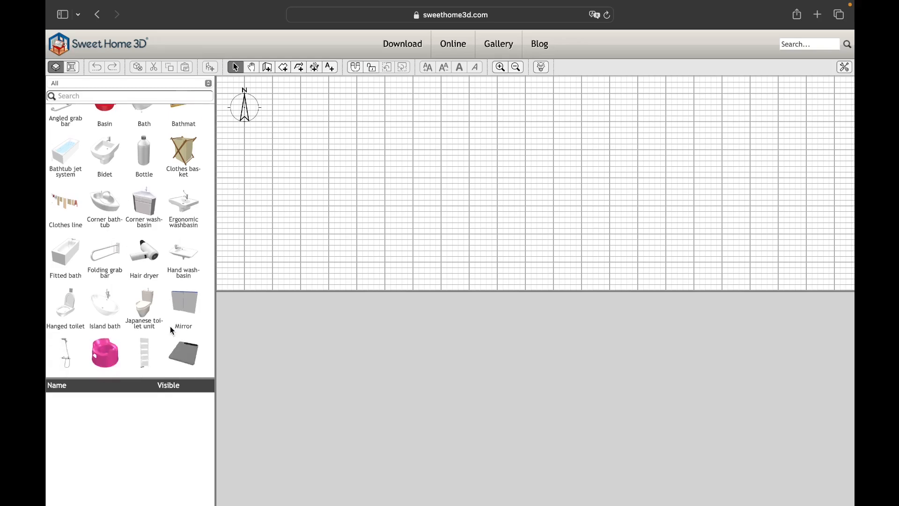
pyautogui.scroll(-6, 170, 326)
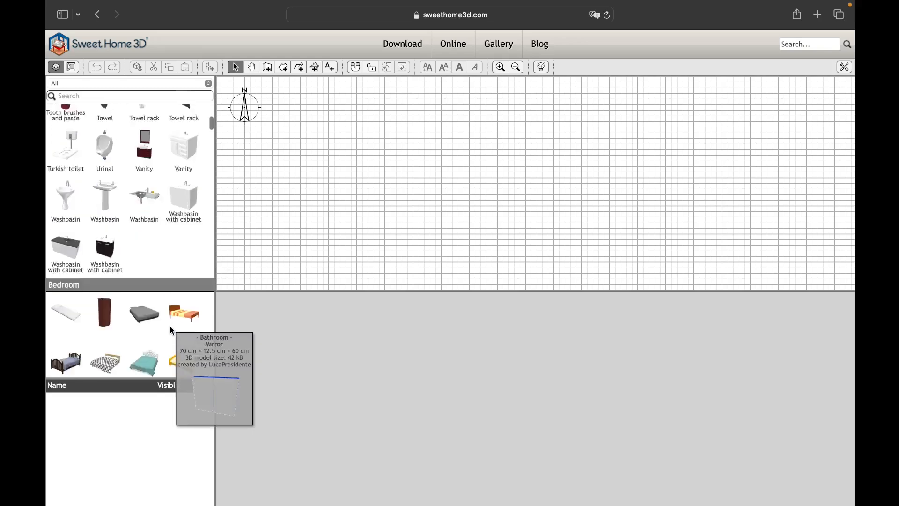
pyautogui.scroll(-6, 73, 340)
pyautogui.scroll(-2, 72, 338)
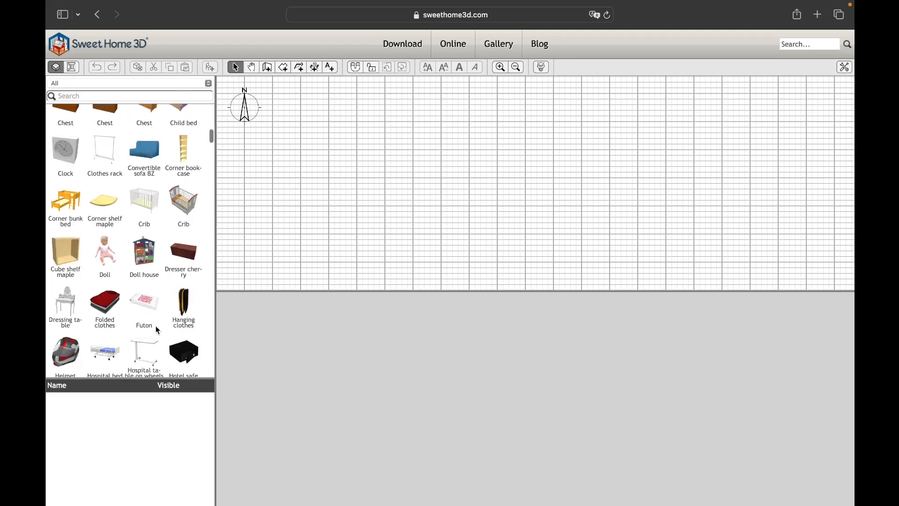
pyautogui.scroll(-15, 188, 332)
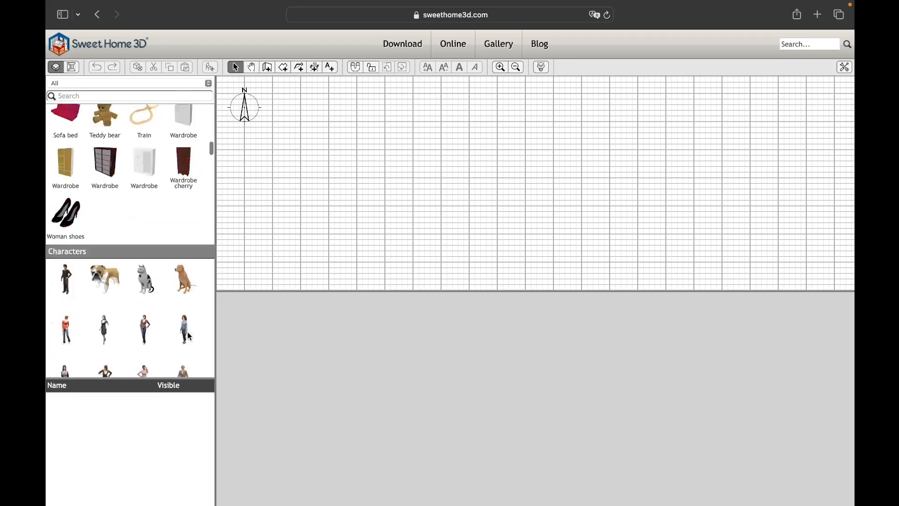
pyautogui.scroll(-10, 188, 332)
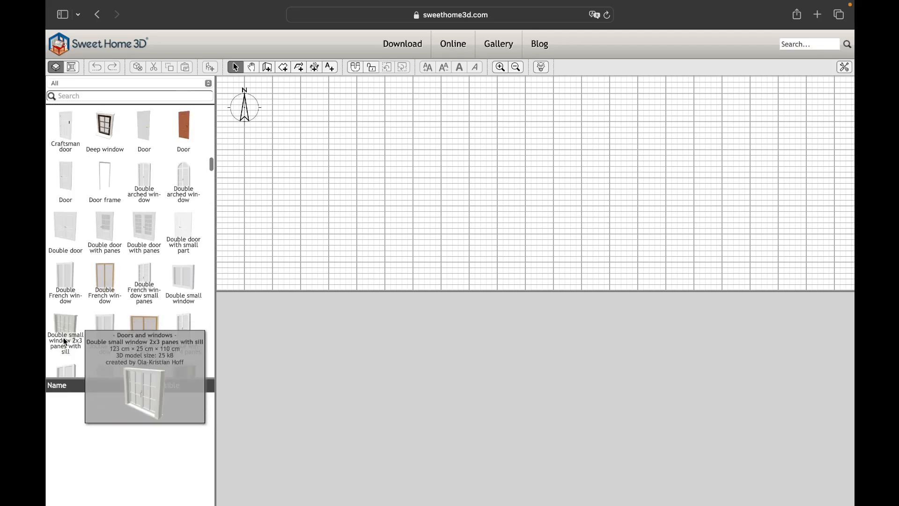
pyautogui.scroll(-10, 64, 343)
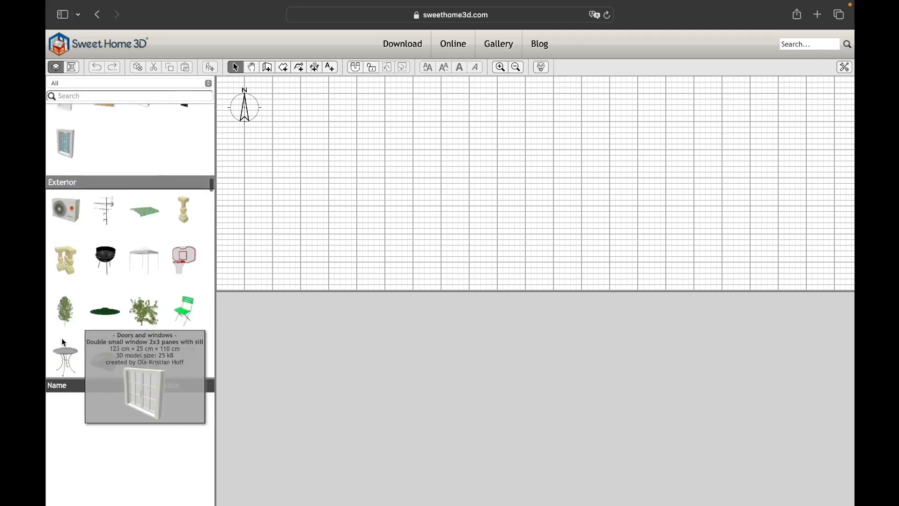
pyautogui.scroll(-10, 199, 350)
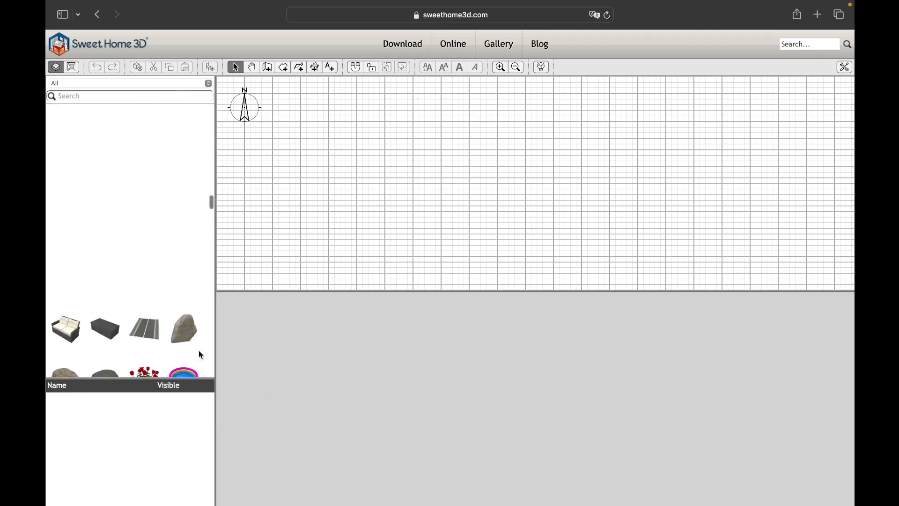
pyautogui.scroll(-15, 200, 354)
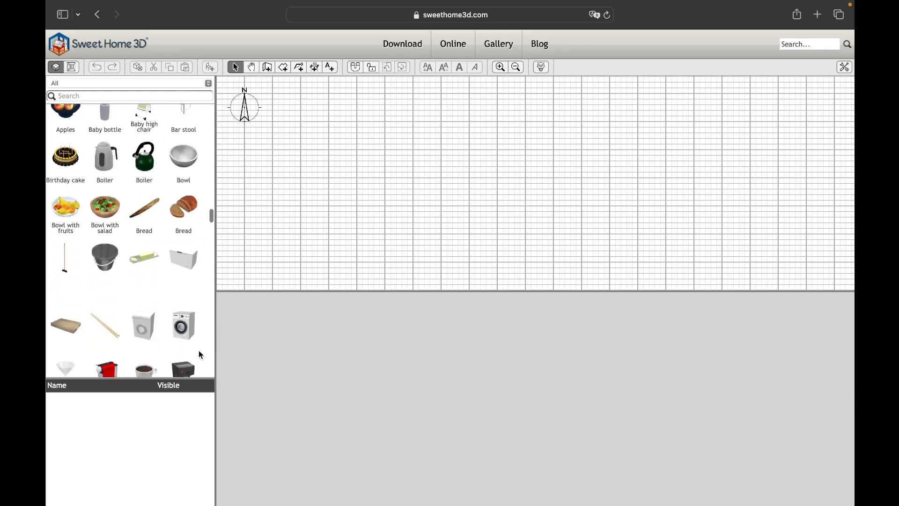
pyautogui.scroll(-15, 200, 354)
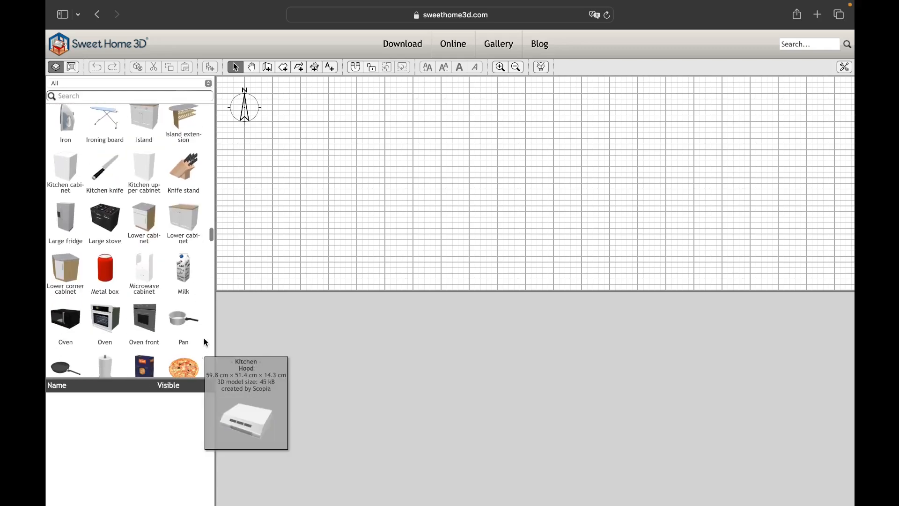
pyautogui.scroll(-15, 142, 367)
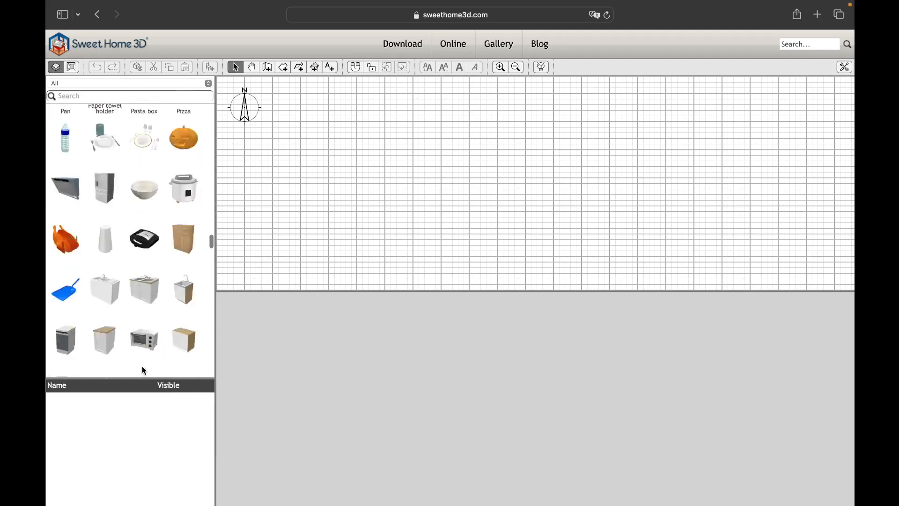
pyautogui.scroll(-15, 145, 370)
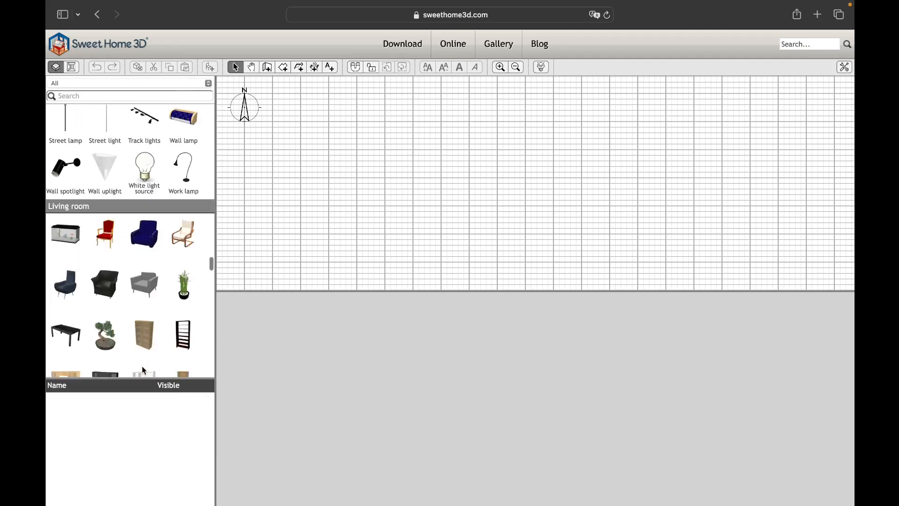
pyautogui.scroll(-10, 142, 358)
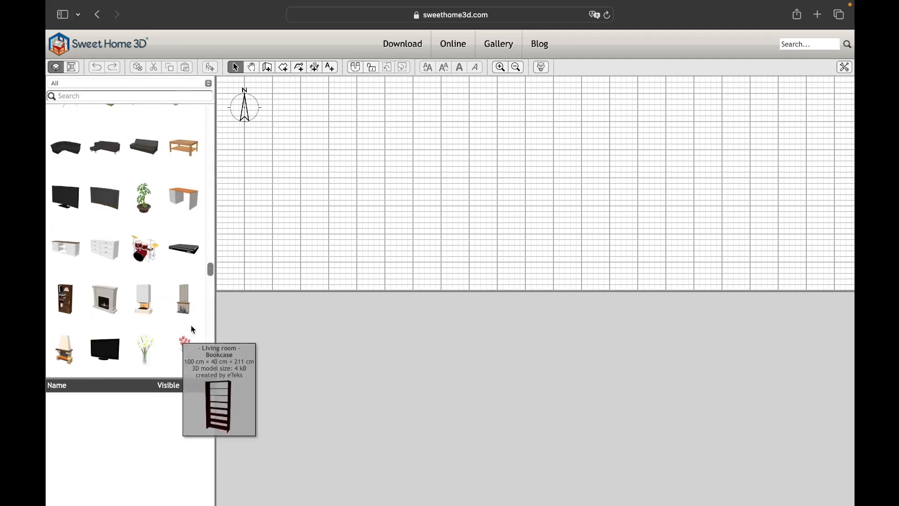
pyautogui.scroll(-10, 139, 350)
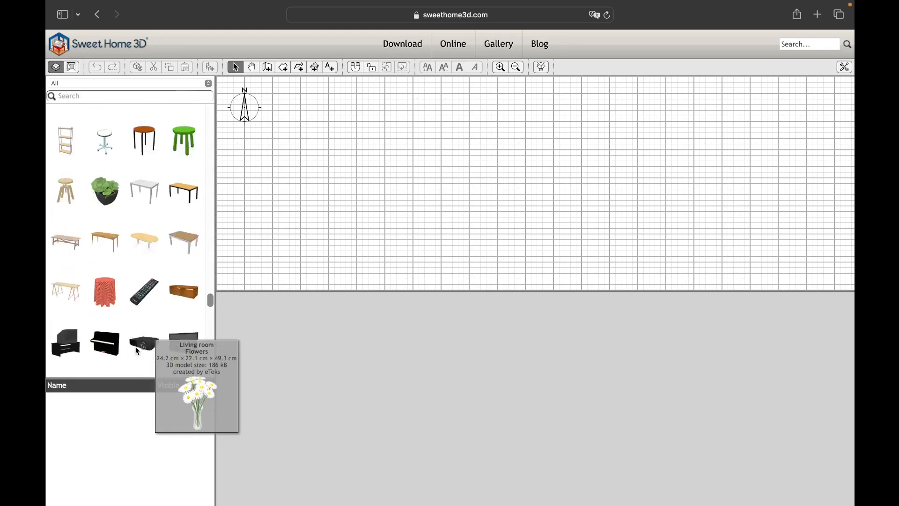
pyautogui.scroll(-2, 138, 351)
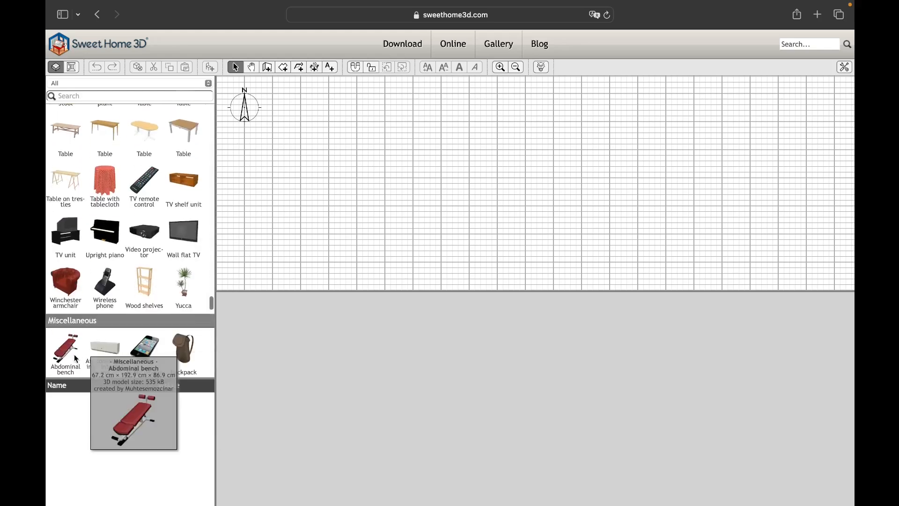
pyautogui.scroll(-4, 75, 356)
pyautogui.scroll(-8, 74, 354)
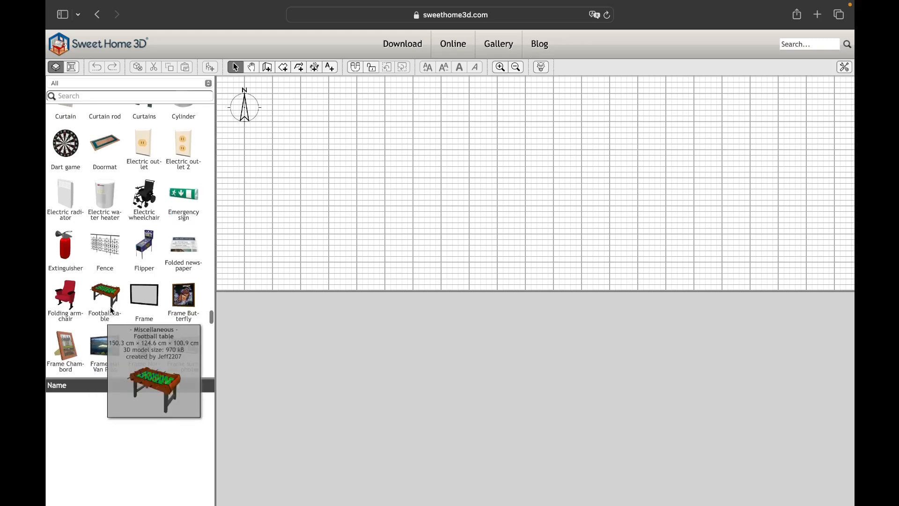
pyautogui.scroll(-15, 163, 361)
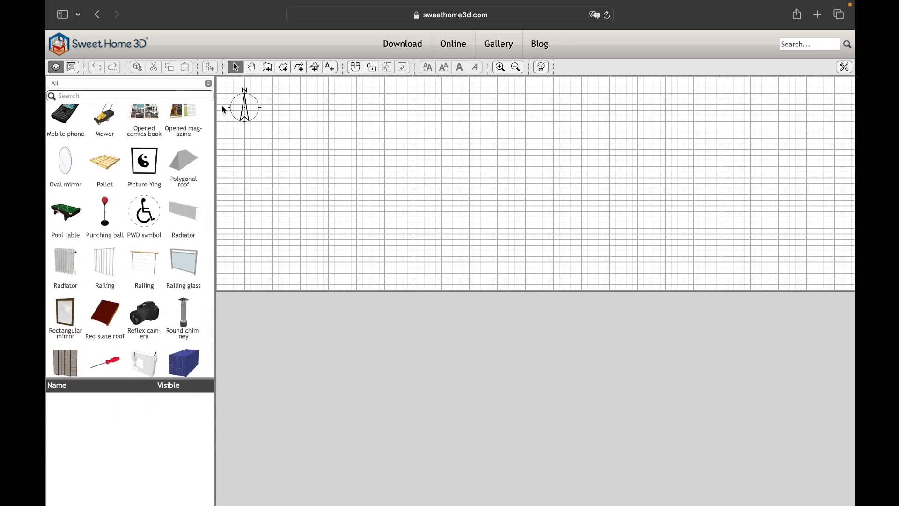
pyautogui.click(207, 84)
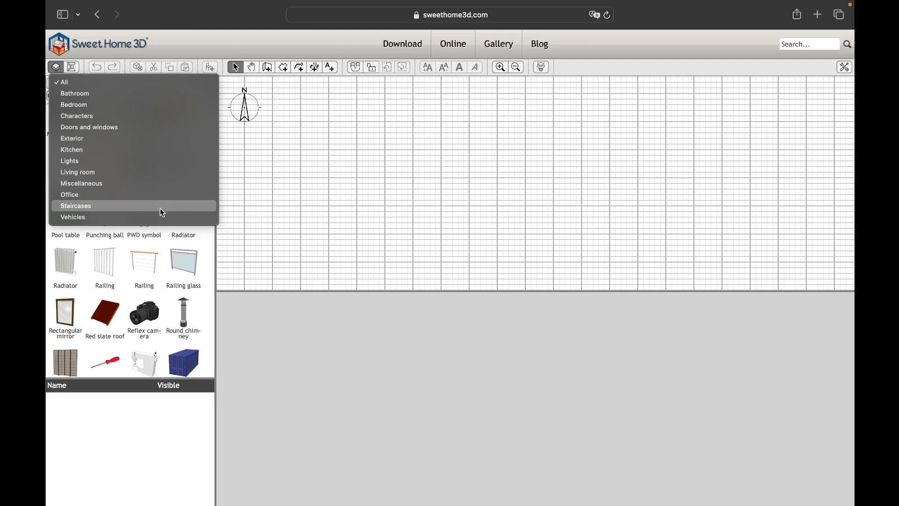
pyautogui.click(177, 85)
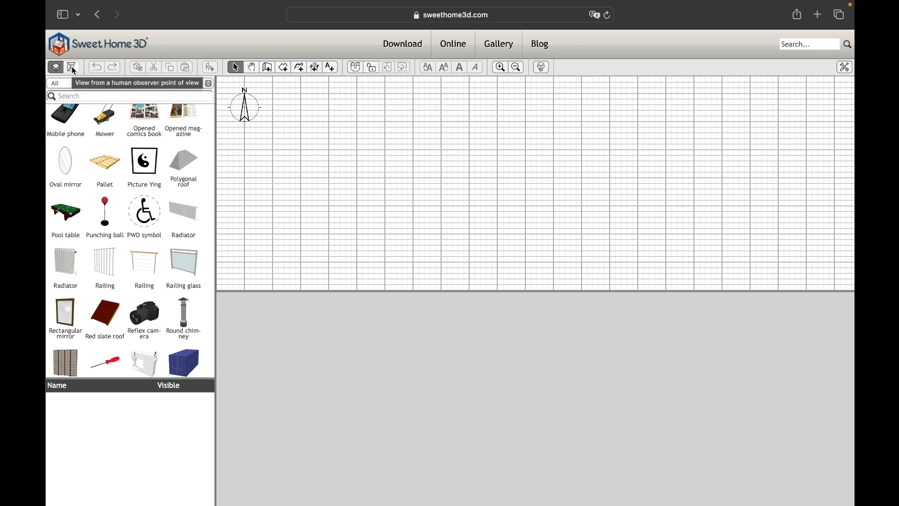
# Switch to the human observer point of view and adjust the visitor's viewing direction and tilt in the plan
pyautogui.click(73, 67)
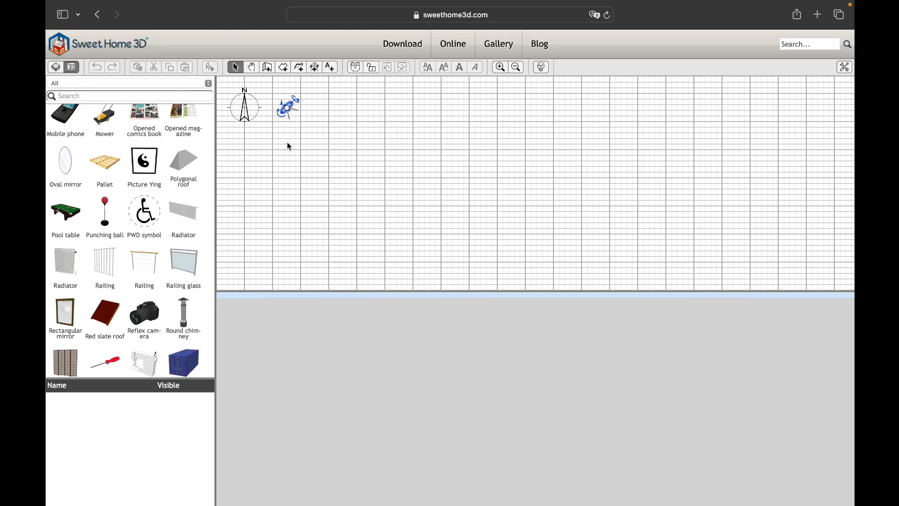
pyautogui.moveTo(283, 102)
pyautogui.mouseDown()
pyautogui.moveTo(263, 89)
pyautogui.moveTo(282, 101)
pyautogui.moveTo(278, 112)
pyautogui.mouseUp()
pyautogui.moveTo(297, 100)
pyautogui.mouseDown()
pyautogui.moveTo(289, 96)
pyautogui.moveTo(304, 103)
pyautogui.moveTo(298, 100)
pyautogui.mouseUp()
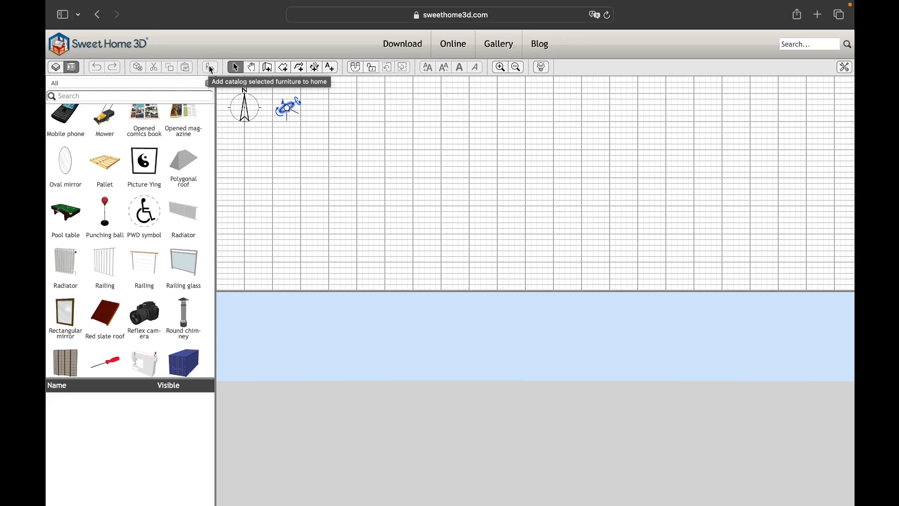
# Select the Polygonal roof in the Miscellaneous furniture of the catalog
pyautogui.click(154, 159)
pyautogui.click(185, 160)
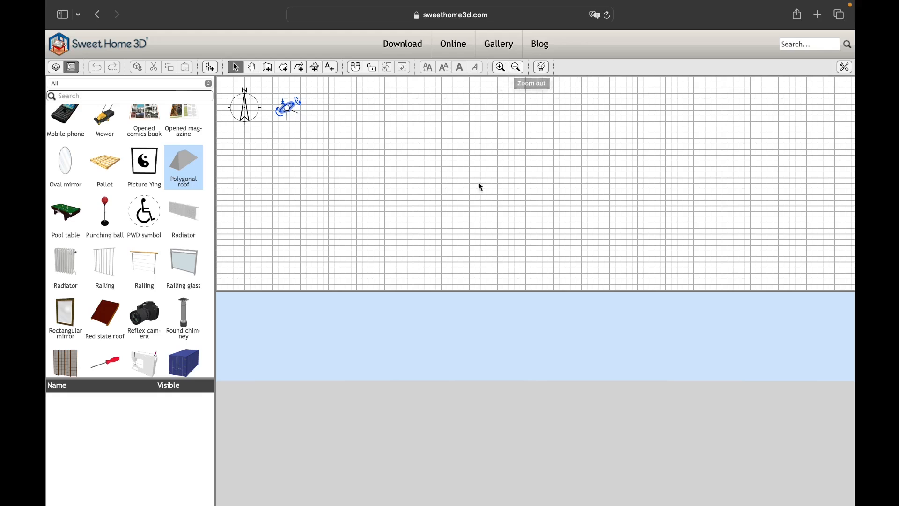
# View the About Sweet Home 3D information and close it
pyautogui.click(543, 69)
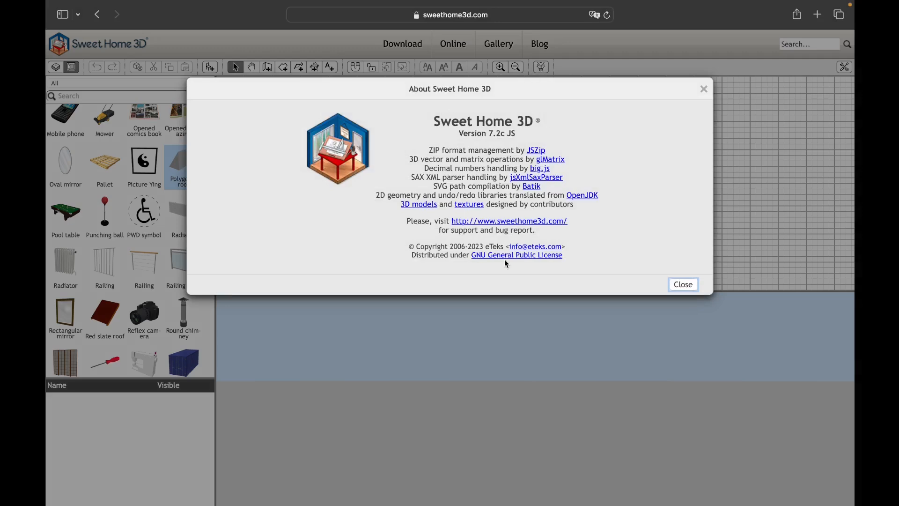
pyautogui.click(683, 285)
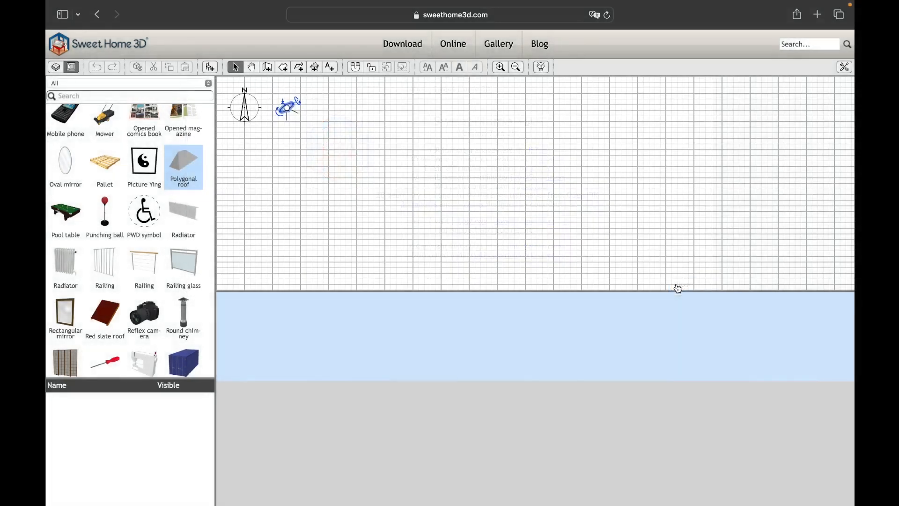
# Open the preferences, examine the 3D view selection and editing option, and look through the available default fonts
pyautogui.click(844, 68)
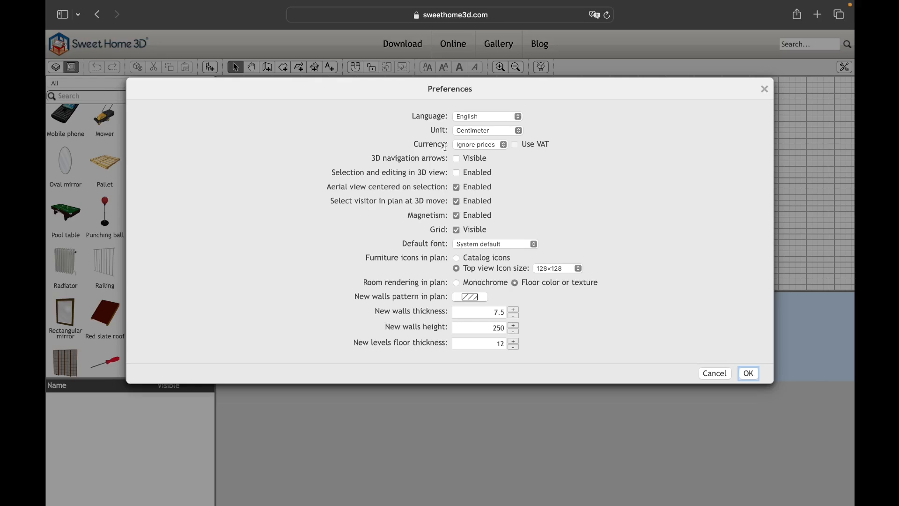
pyautogui.click(463, 174)
pyautogui.click(463, 176)
pyautogui.click(468, 245)
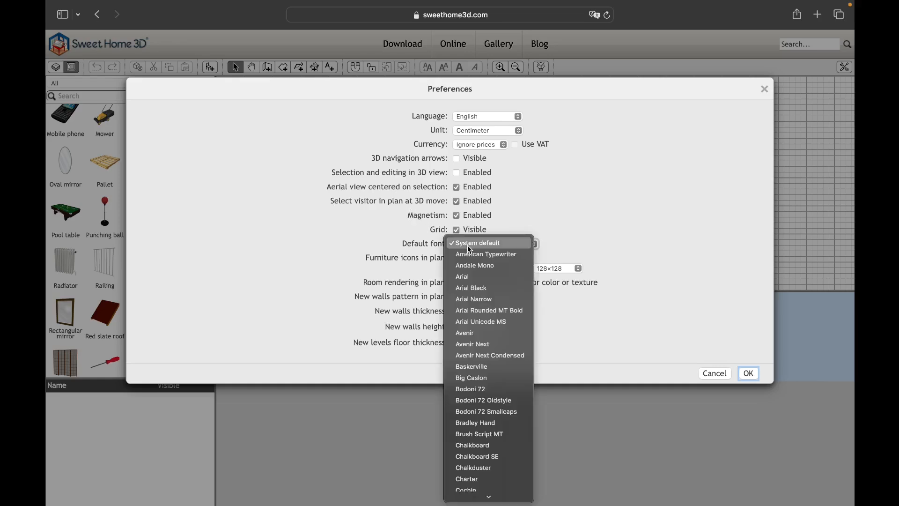
pyautogui.scroll(-2, 485, 366)
pyautogui.scroll(-15, 484, 366)
pyautogui.scroll(9, 487, 391)
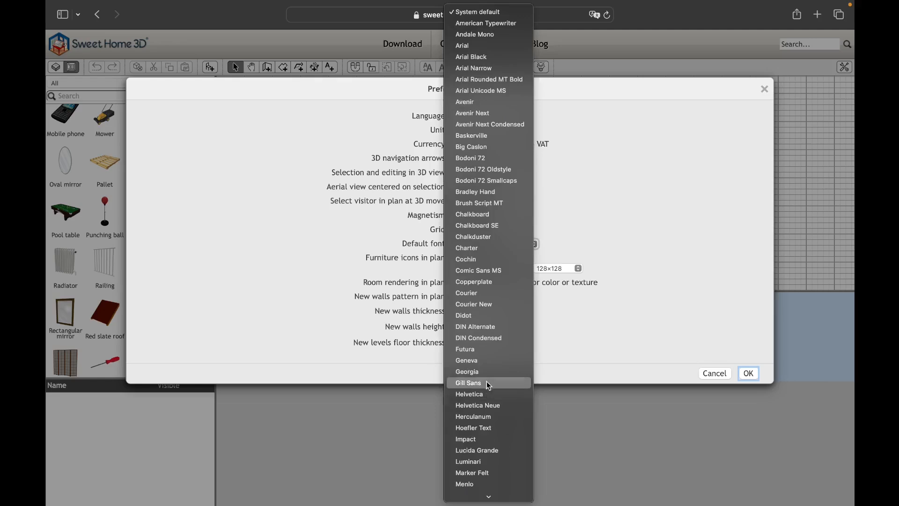
pyautogui.click(622, 195)
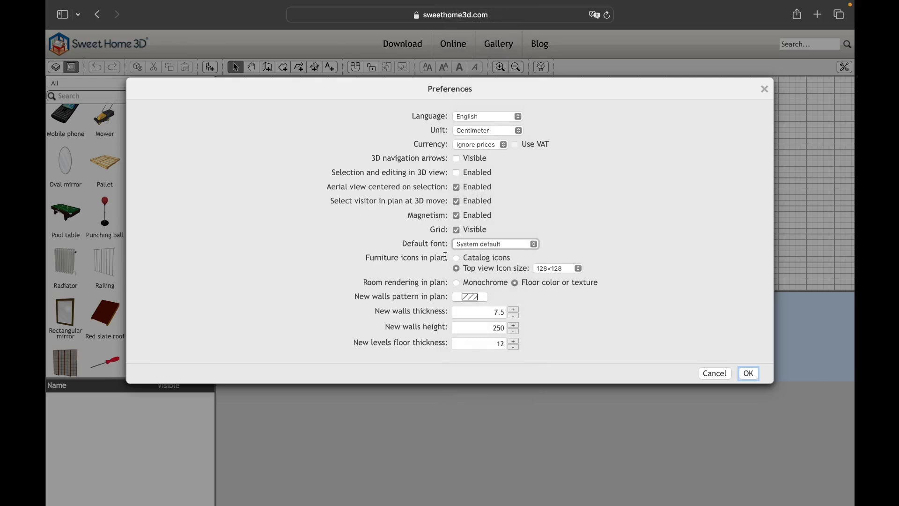
# Try catalog icons for furniture in the plan, restore top view icons and keep their size at 128×128
pyautogui.click(457, 259)
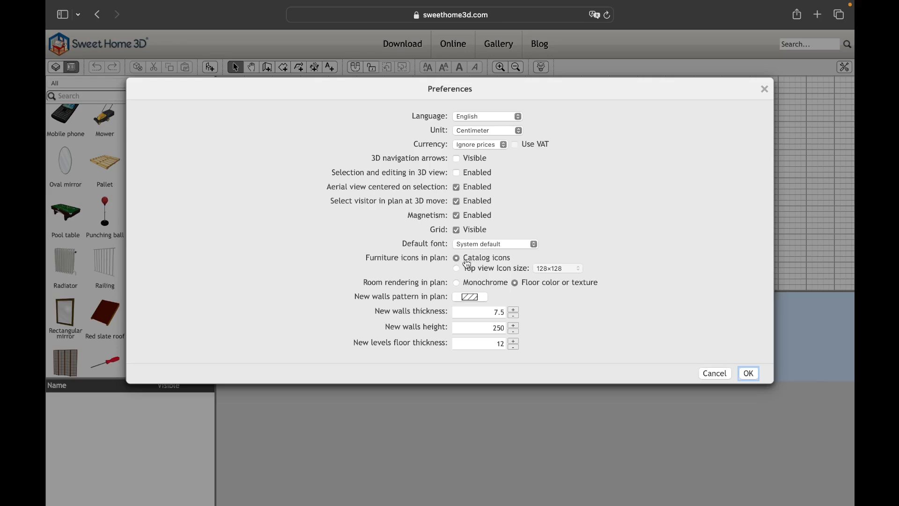
pyautogui.click(458, 271)
pyautogui.click(543, 269)
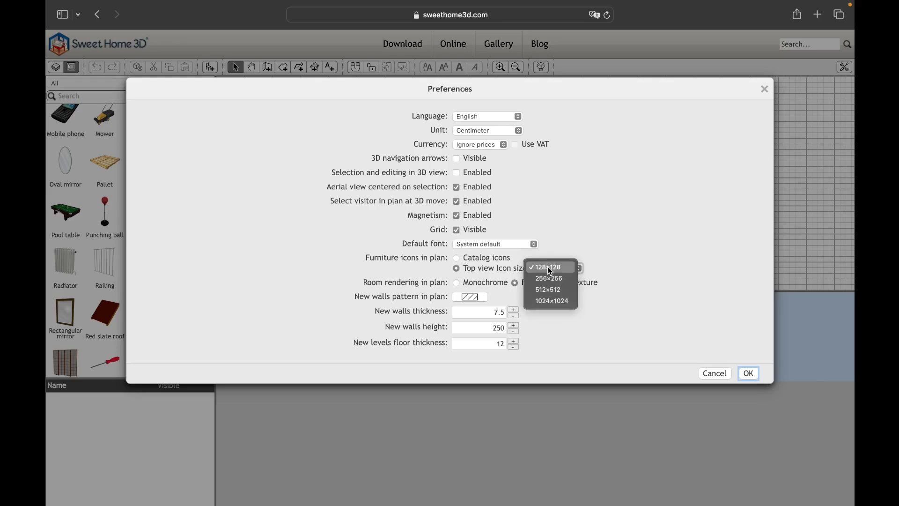
pyautogui.click(551, 270)
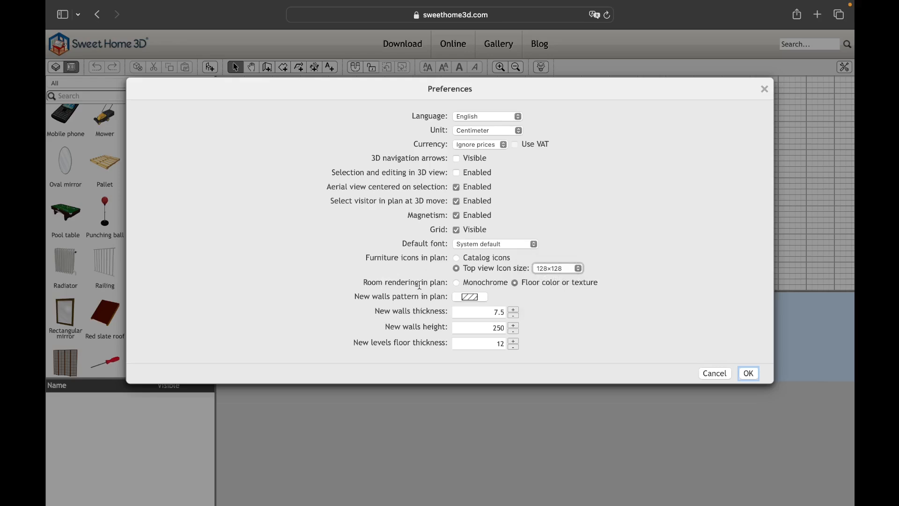
# Try monochrome room rendering, restore floor color or texture, look through the new wall patterns and accept the preferences
pyautogui.click(457, 284)
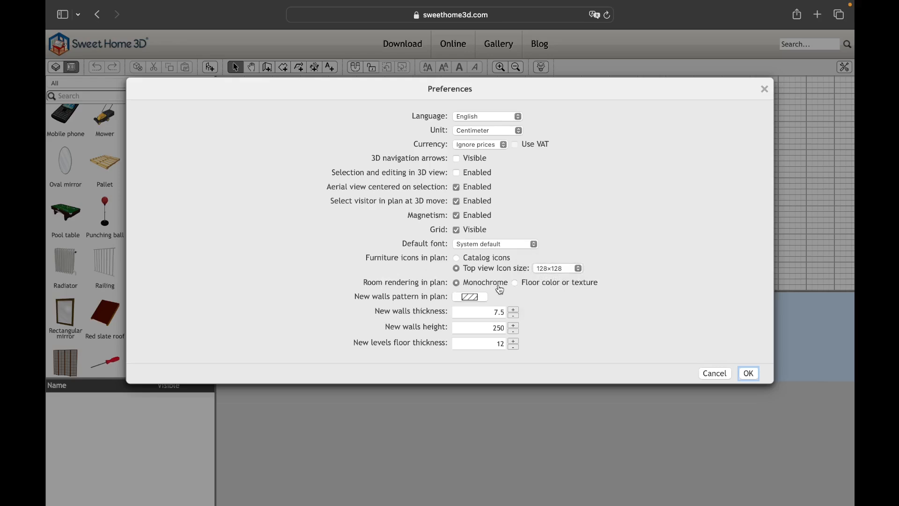
pyautogui.click(517, 285)
pyautogui.click(462, 300)
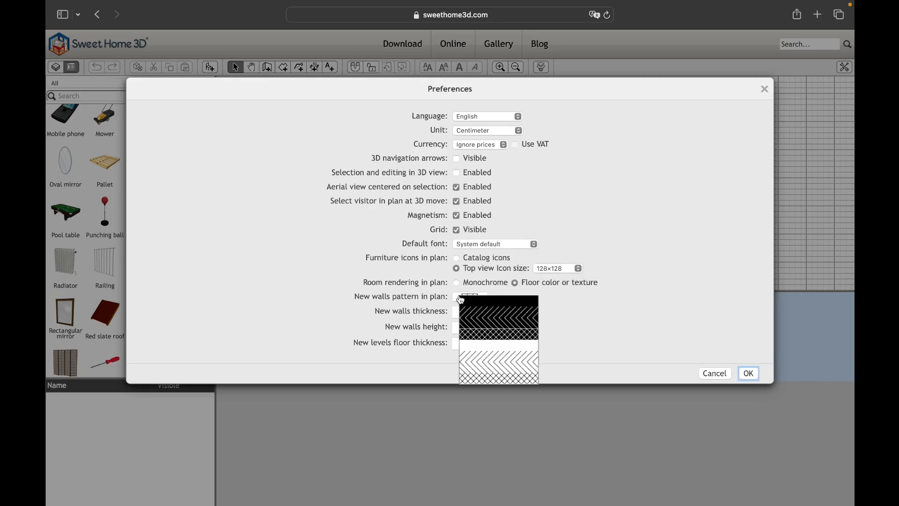
pyautogui.click(353, 315)
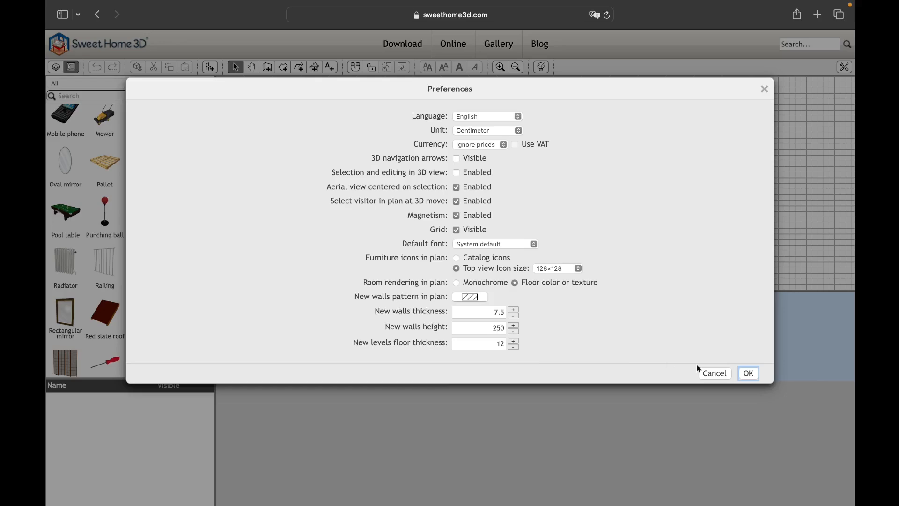
pyautogui.click(747, 373)
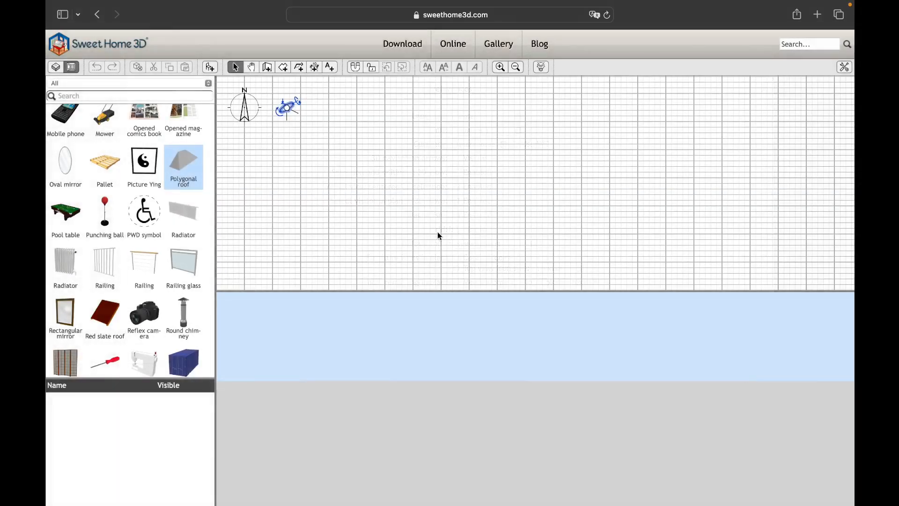
# Switch the 3D view to the aerial point of view and return to the start of the Miscellaneous furniture
pyautogui.click(56, 67)
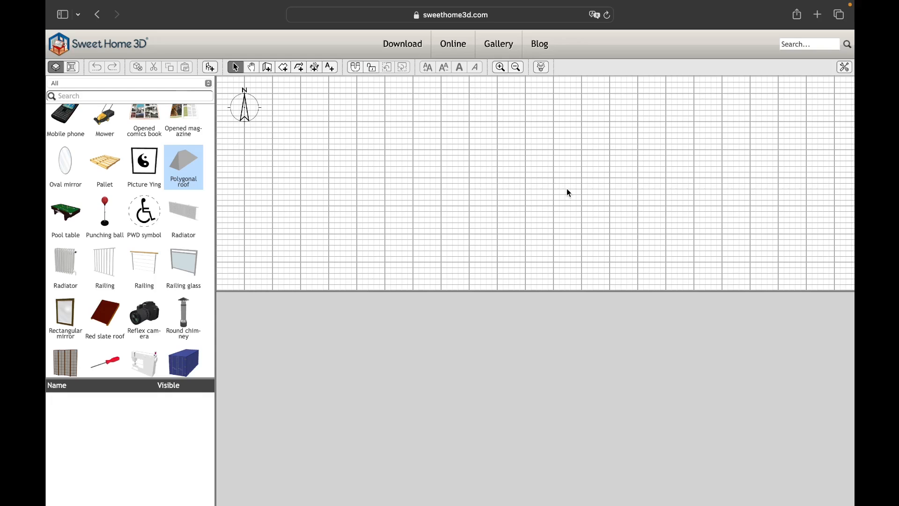
pyautogui.scroll(10, 93, 193)
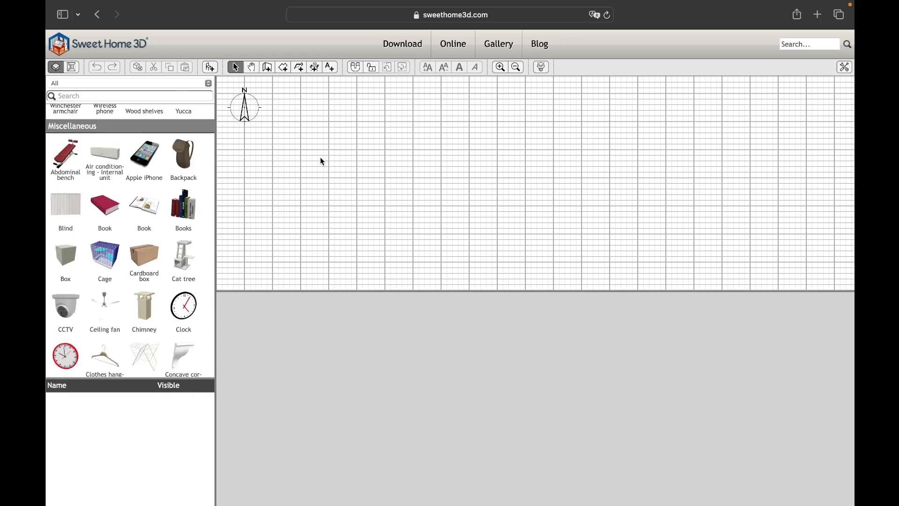
# Disable magnetism and draw a single, nearly horizontal wall in the plan to the right of the compass
pyautogui.click(268, 69)
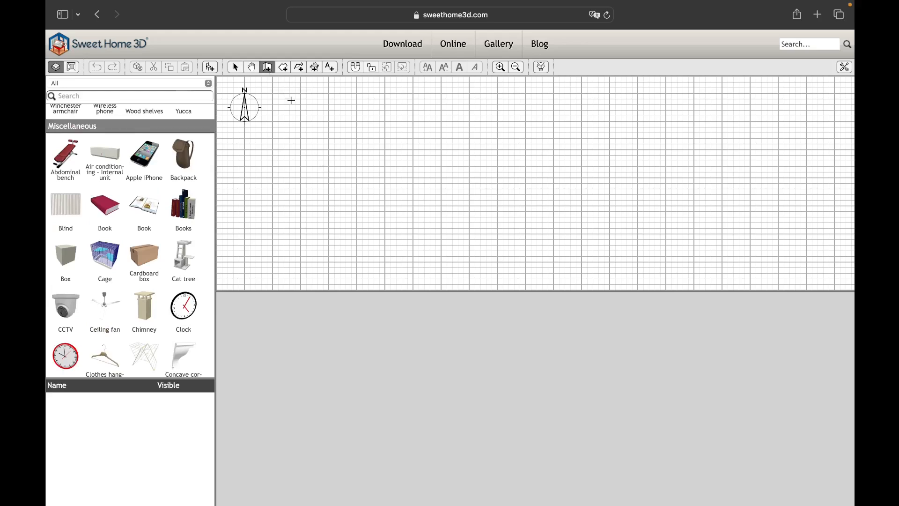
pyautogui.click(329, 177)
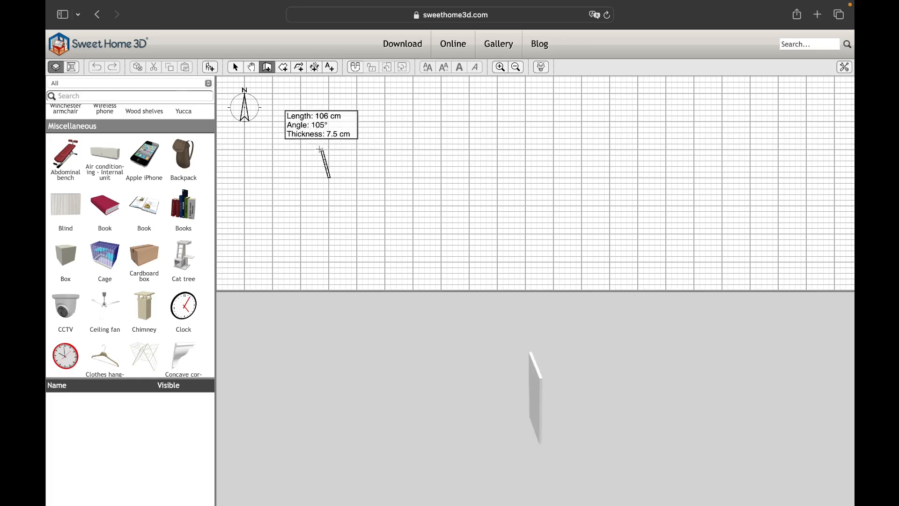
pyautogui.press('Escape')
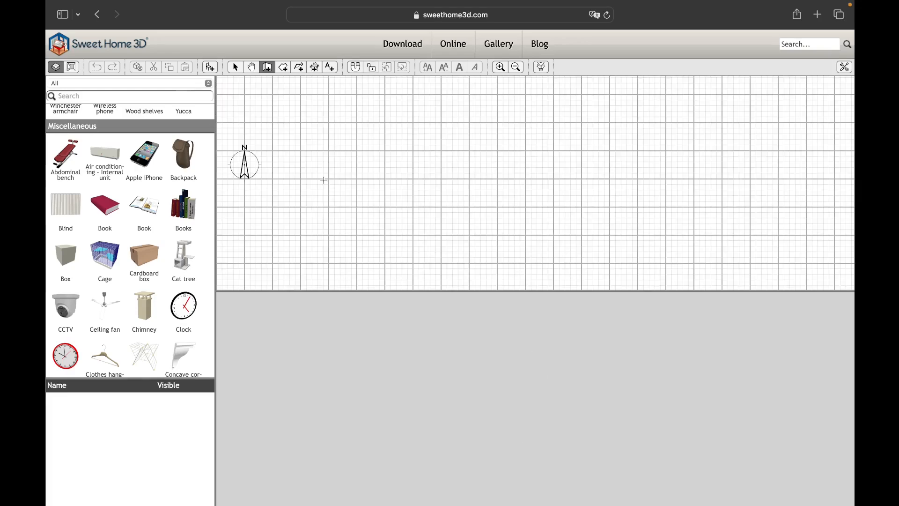
pyautogui.click(355, 67)
pyautogui.click(331, 152)
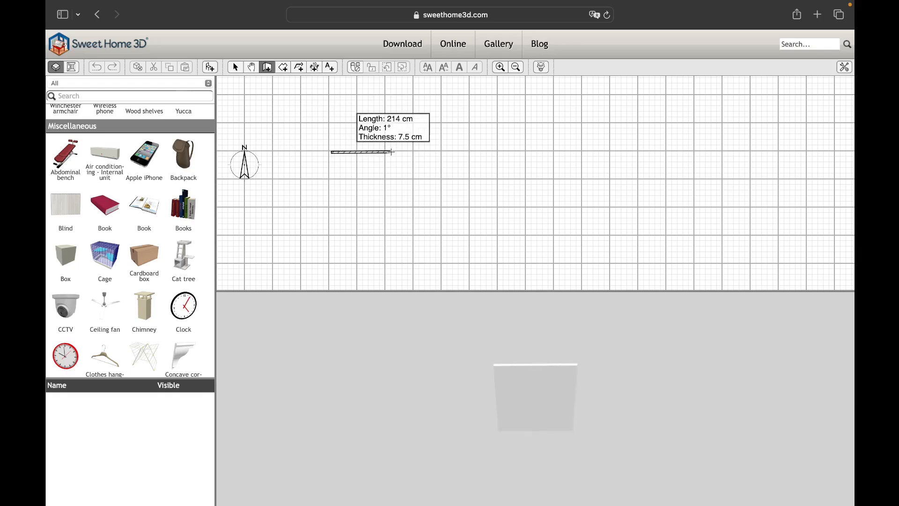
pyautogui.doubleClick(408, 151)
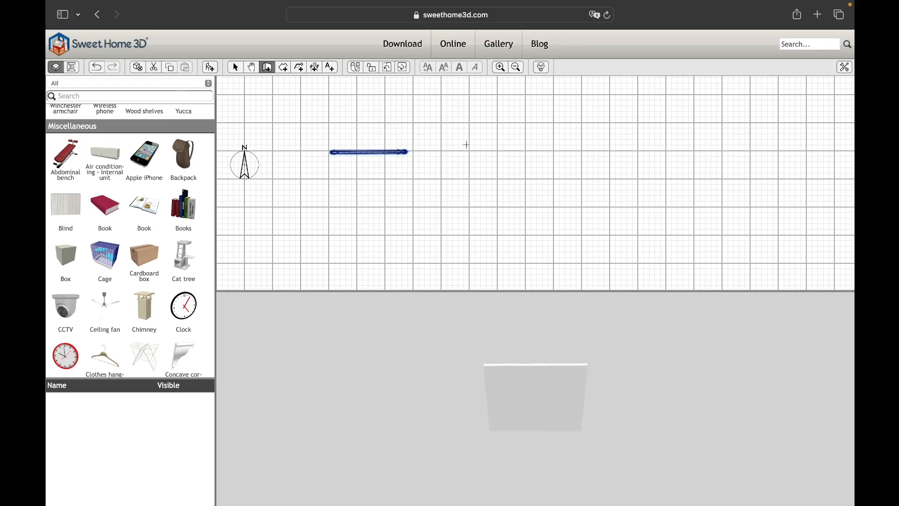
# Look through the available length units in the preferences, keeping Centimeter, and close them
pyautogui.click(845, 67)
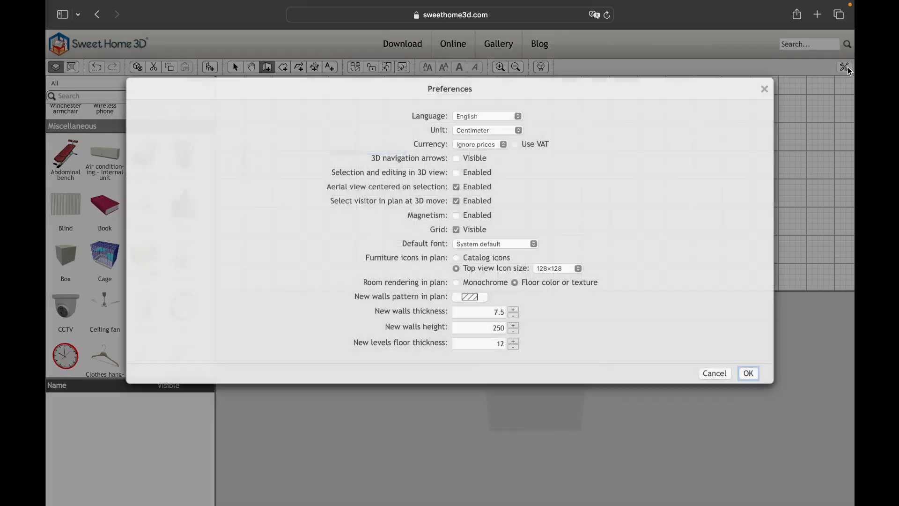
pyautogui.click(509, 129)
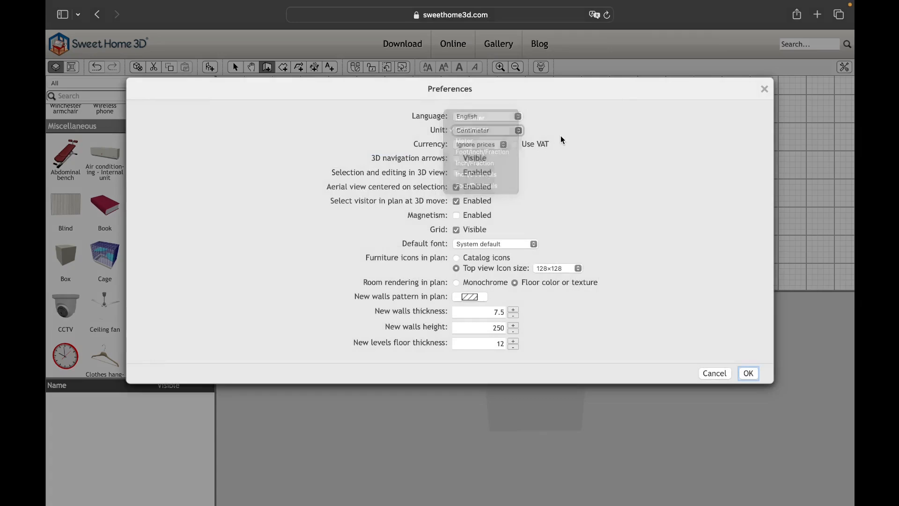
pyautogui.click(749, 374)
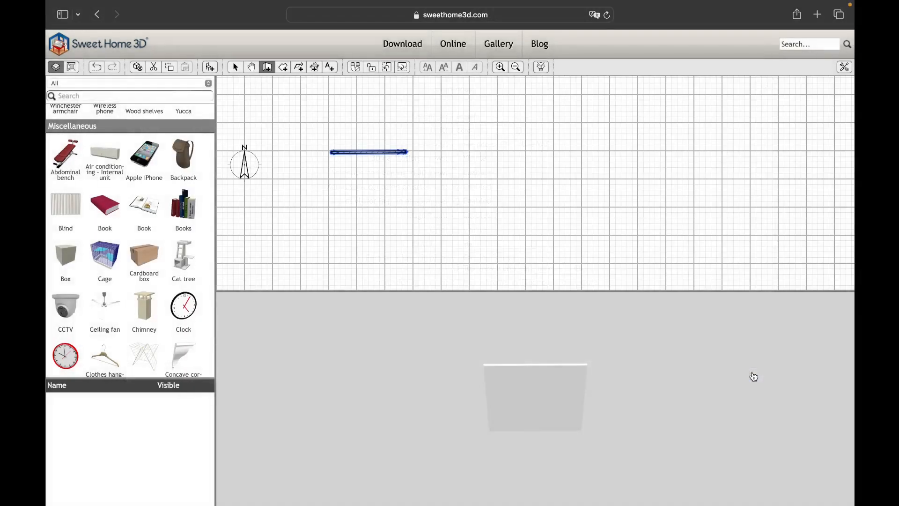
# Draw a second horizontal wall in the plan, parallel to and below the first one
pyautogui.click(332, 206)
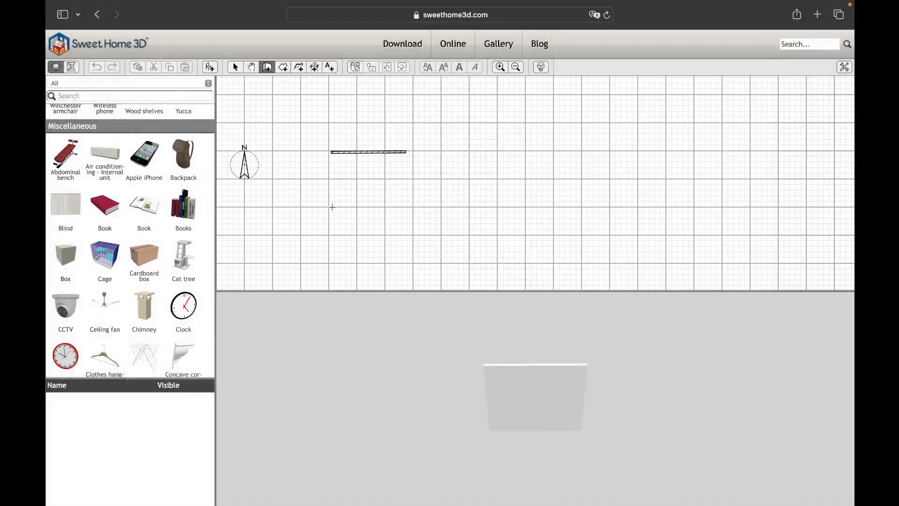
pyautogui.doubleClick(412, 207)
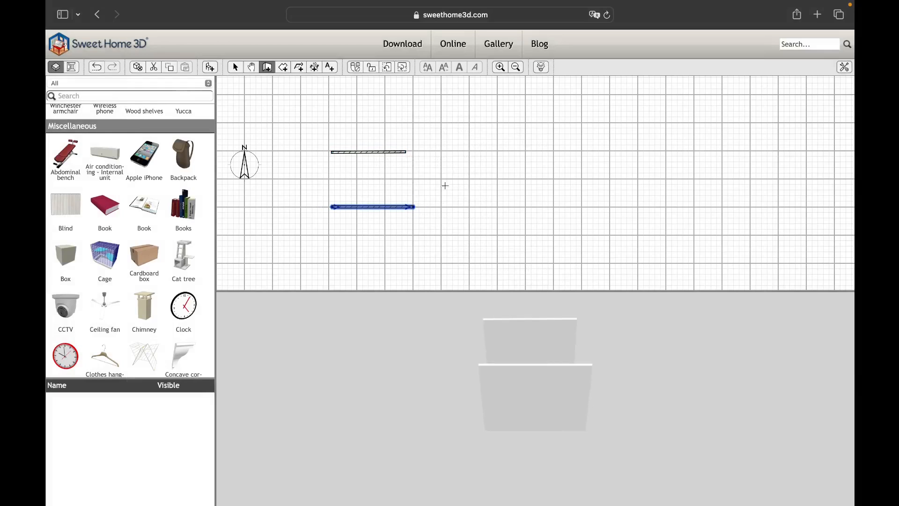
# Draw a closed, irregular six-walled room to the right of the two single walls, with one corner pointing inward
pyautogui.click(443, 122)
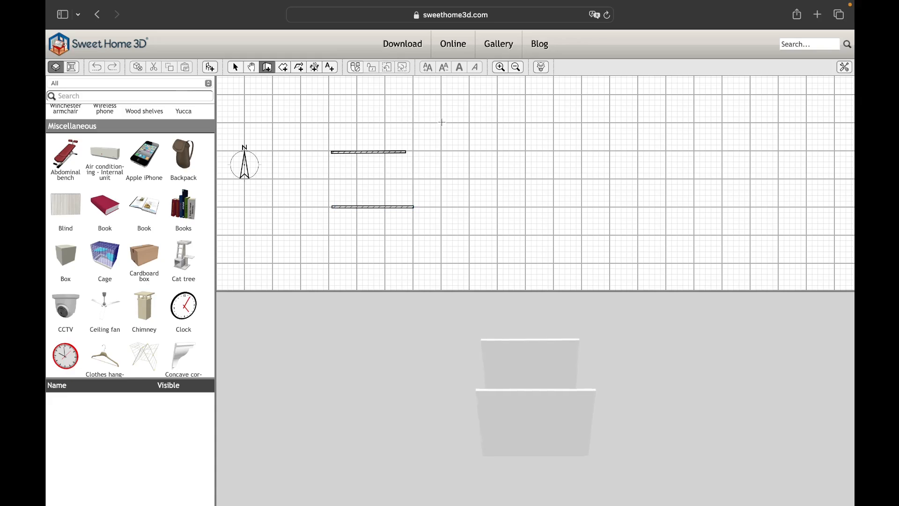
pyautogui.doubleClick(523, 122)
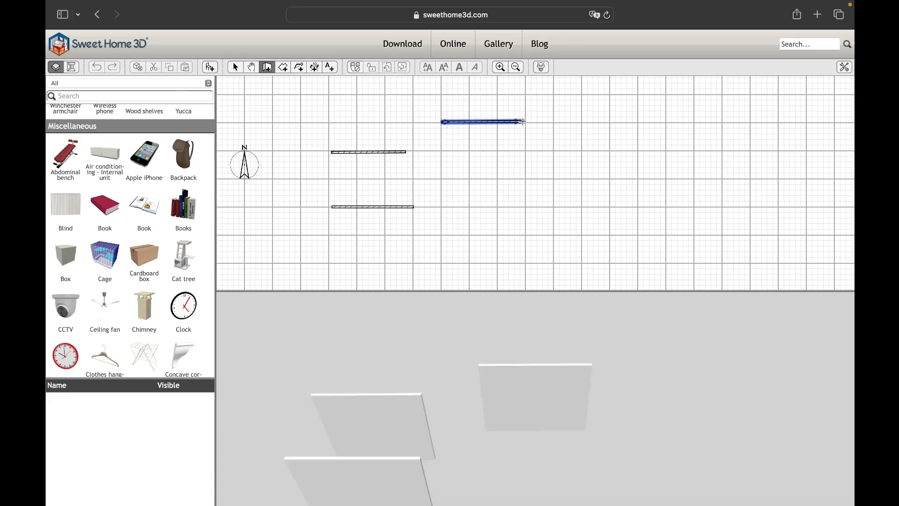
pyautogui.click(524, 123)
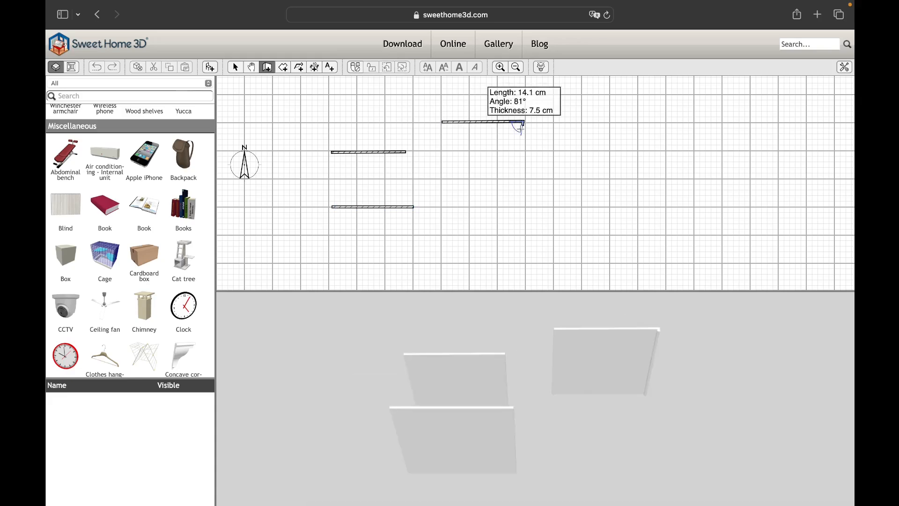
pyautogui.click(495, 170)
pyautogui.doubleClick(523, 209)
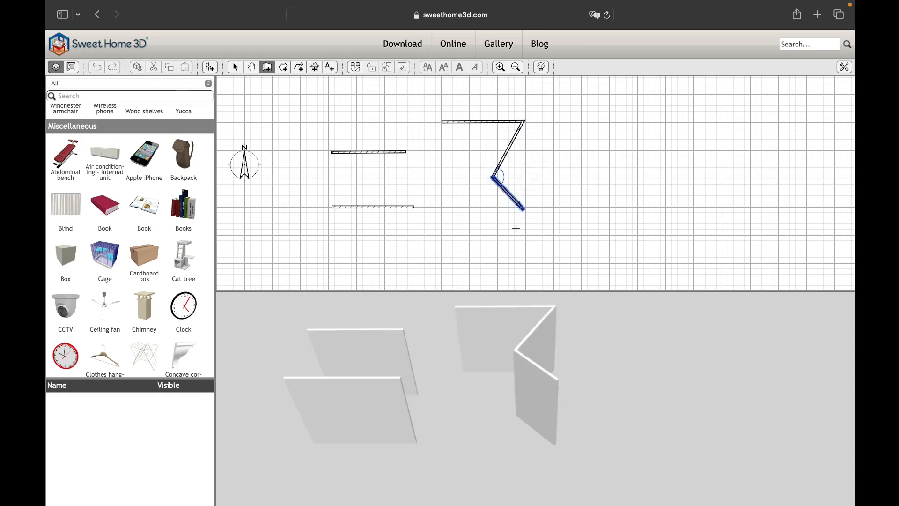
pyautogui.click(524, 210)
pyautogui.doubleClick(513, 249)
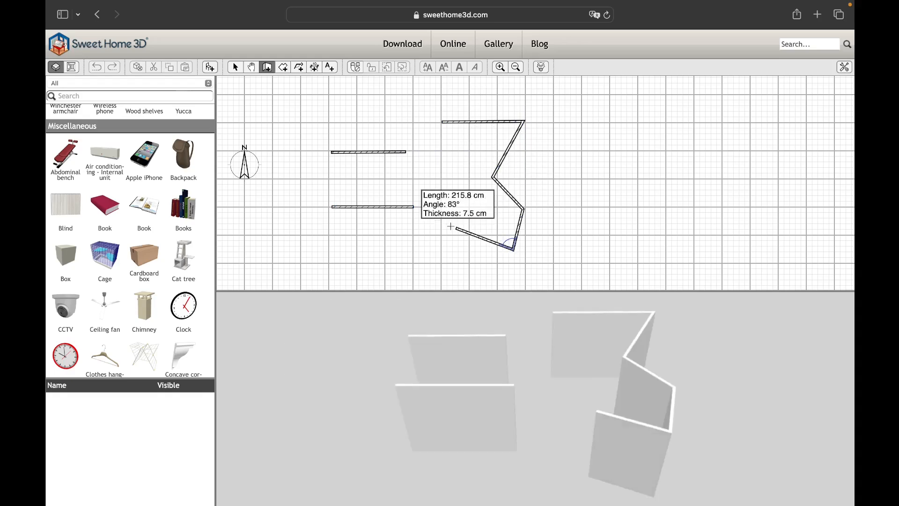
pyautogui.click(451, 227)
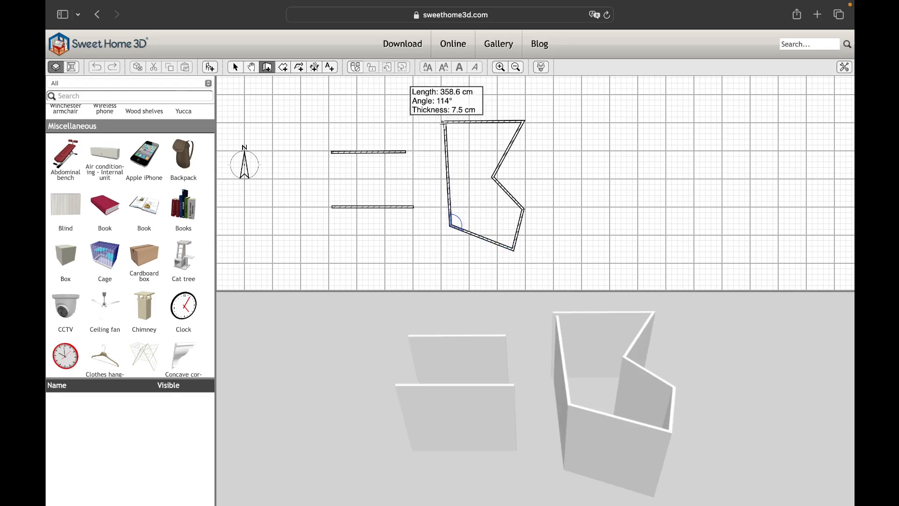
pyautogui.doubleClick(442, 122)
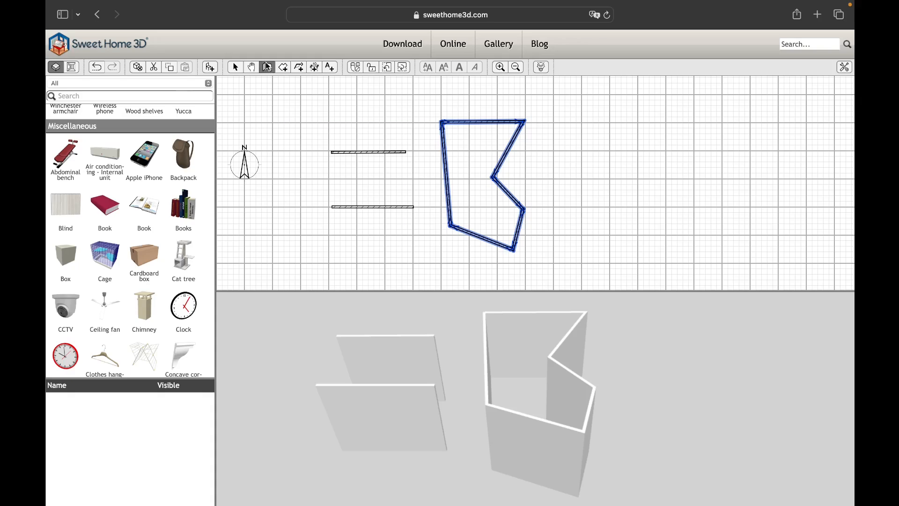
# Draw a closed rectangular room of about 300 by 500 cm to the right of the irregular room
pyautogui.click(582, 151)
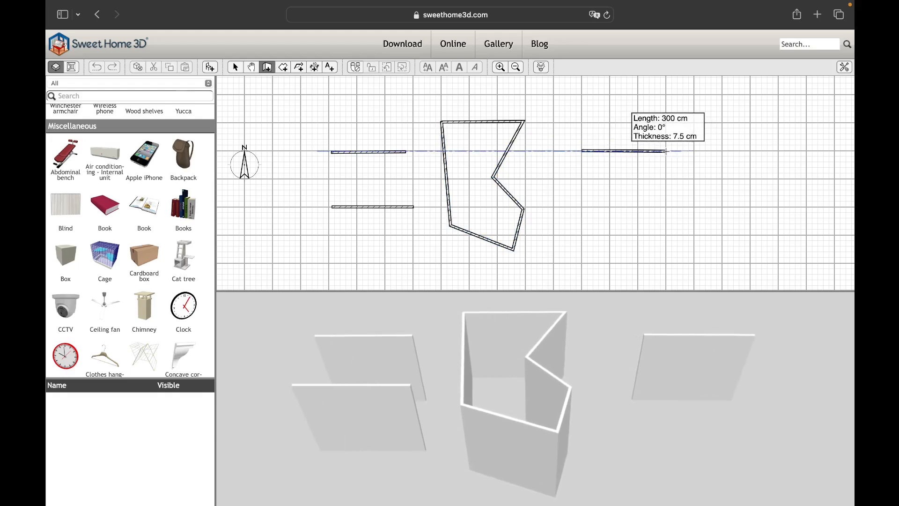
pyautogui.click(667, 151)
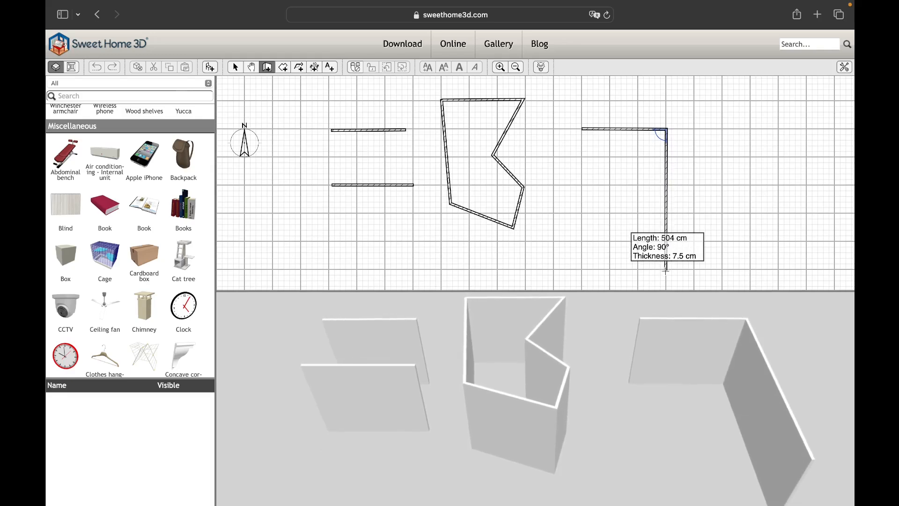
pyautogui.click(666, 269)
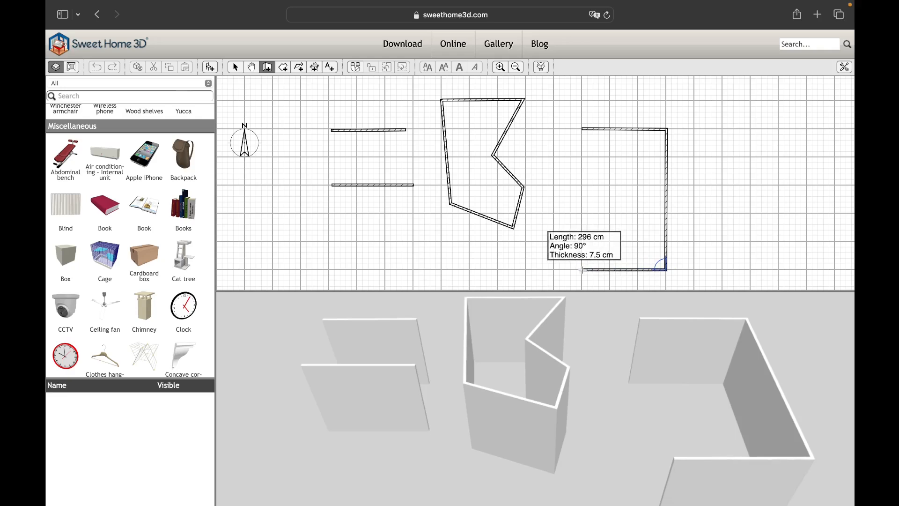
pyautogui.click(581, 270)
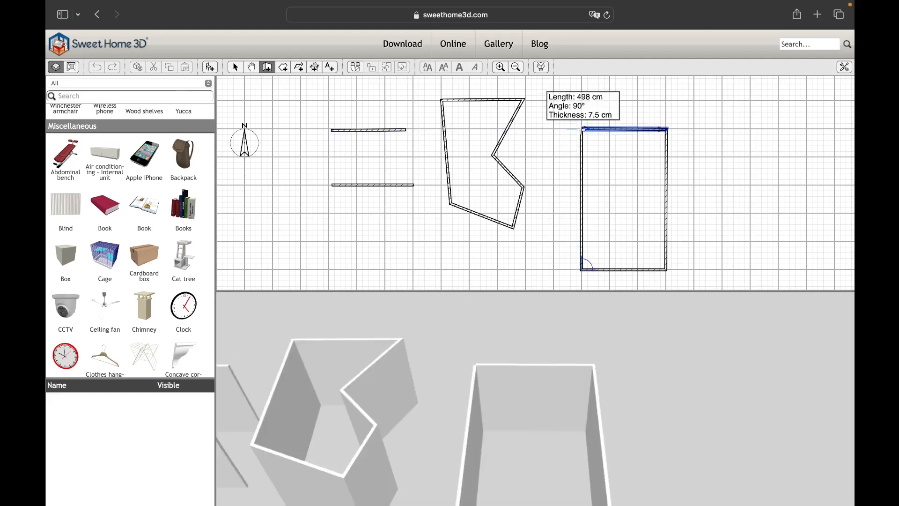
pyautogui.doubleClick(582, 129)
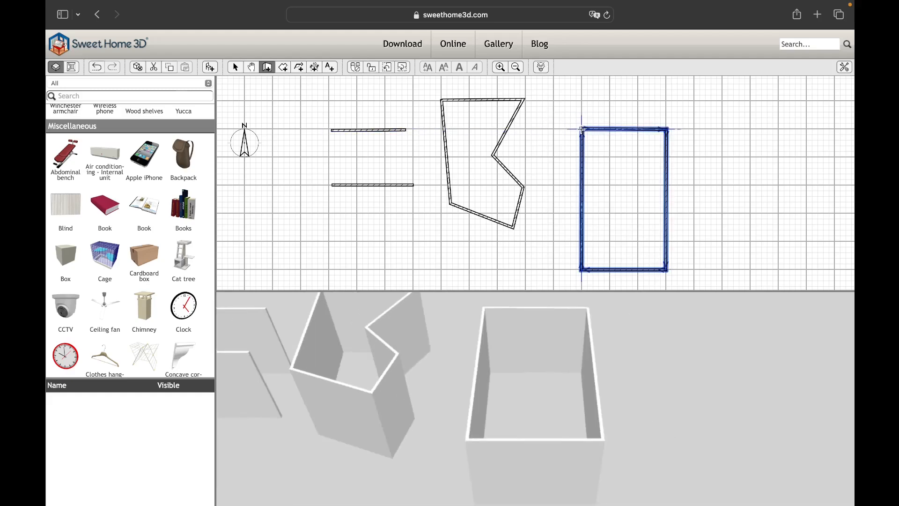
# Draw a stepped five-segment partition across the rectangular room, from its left wall to its right wall with a raised middle part
pyautogui.click(583, 191)
pyautogui.click(611, 190)
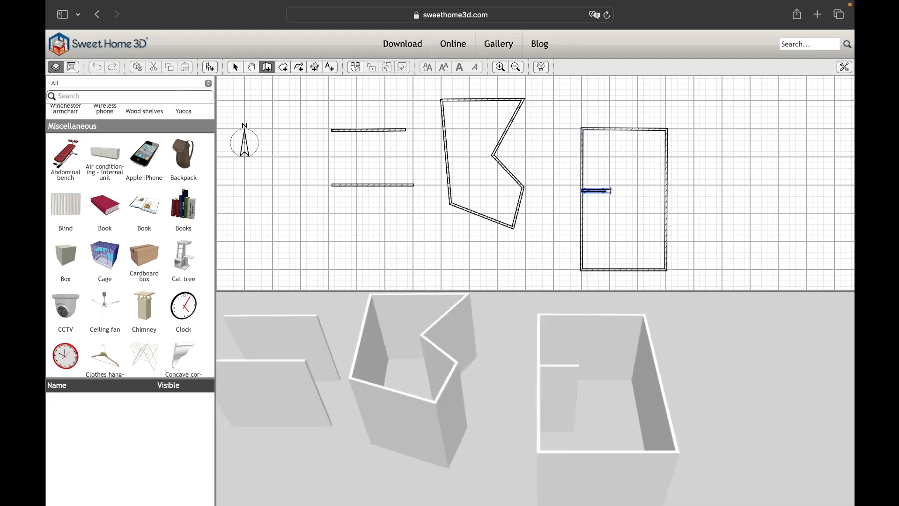
pyautogui.click(611, 158)
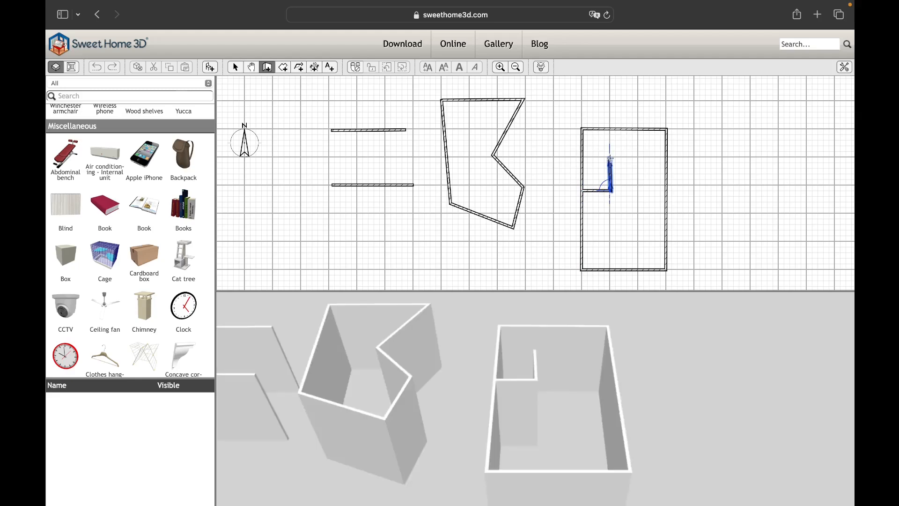
pyautogui.click(641, 161)
pyautogui.click(643, 204)
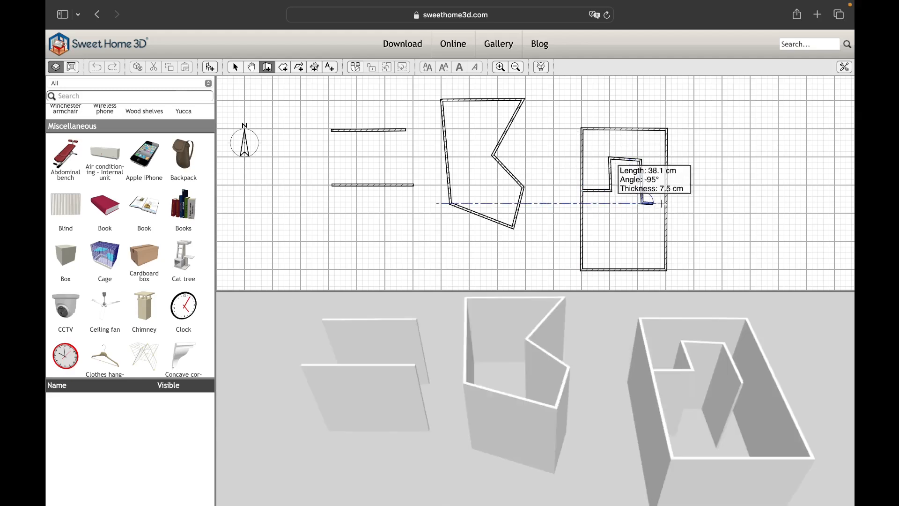
pyautogui.click(666, 204)
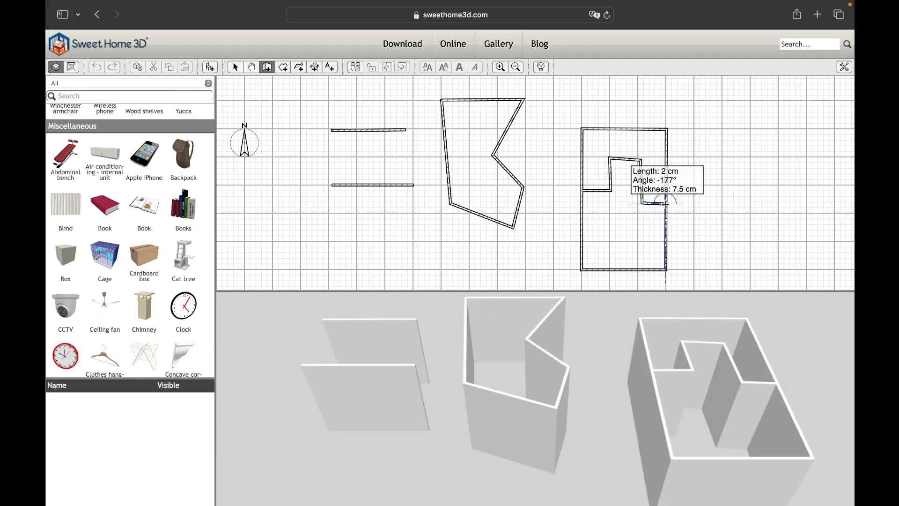
pyautogui.doubleClick(666, 204)
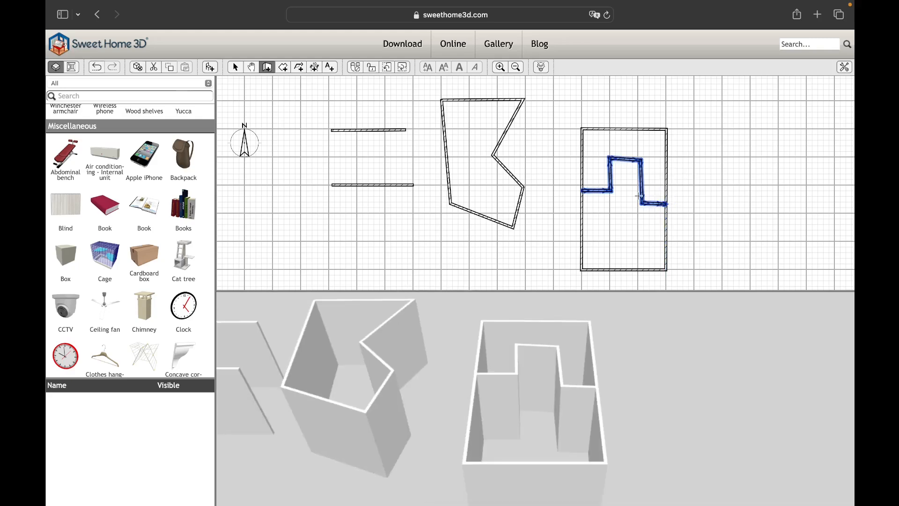
# Tilt the lower single wall down to the right by moving both its ends, and bend it into a downward-bulging, roughly semicircular arc
pyautogui.click(236, 68)
pyautogui.click(345, 161)
pyautogui.click(362, 188)
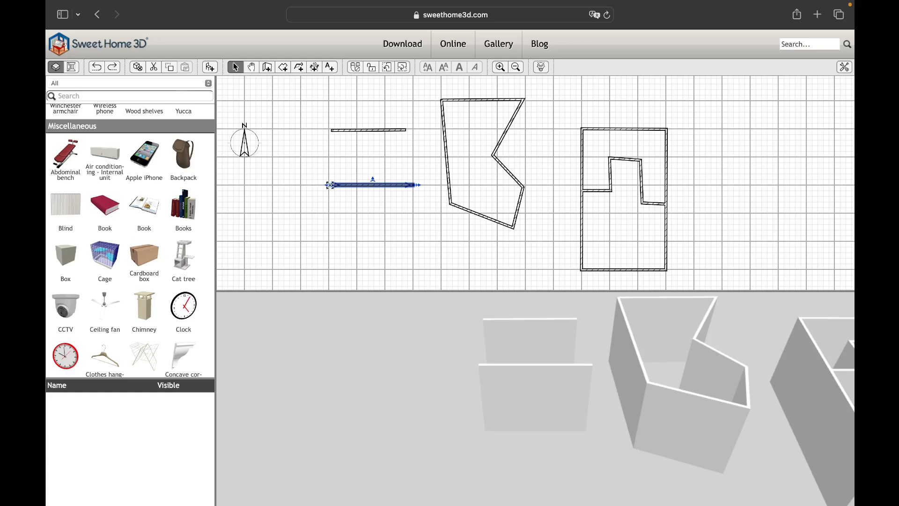
pyautogui.moveTo(330, 185)
pyautogui.mouseDown()
pyautogui.moveTo(317, 173)
pyautogui.moveTo(333, 161)
pyautogui.moveTo(372, 207)
pyautogui.moveTo(328, 179)
pyautogui.mouseUp()
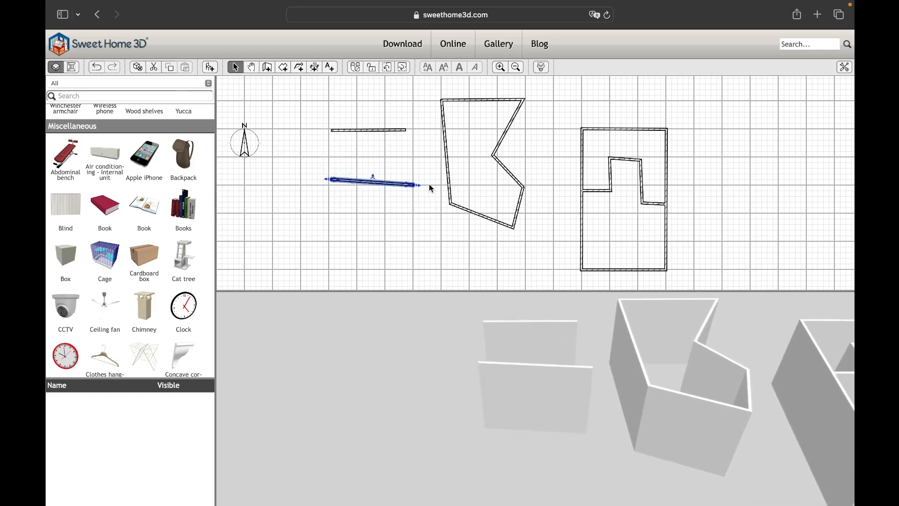
pyautogui.moveTo(419, 185); pyautogui.dragTo(406, 207)
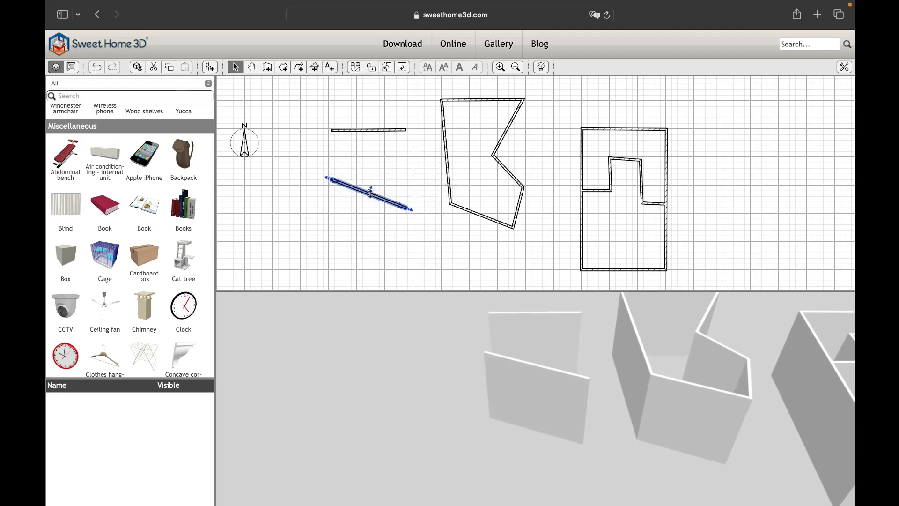
pyautogui.moveTo(371, 192); pyautogui.dragTo(382, 213)
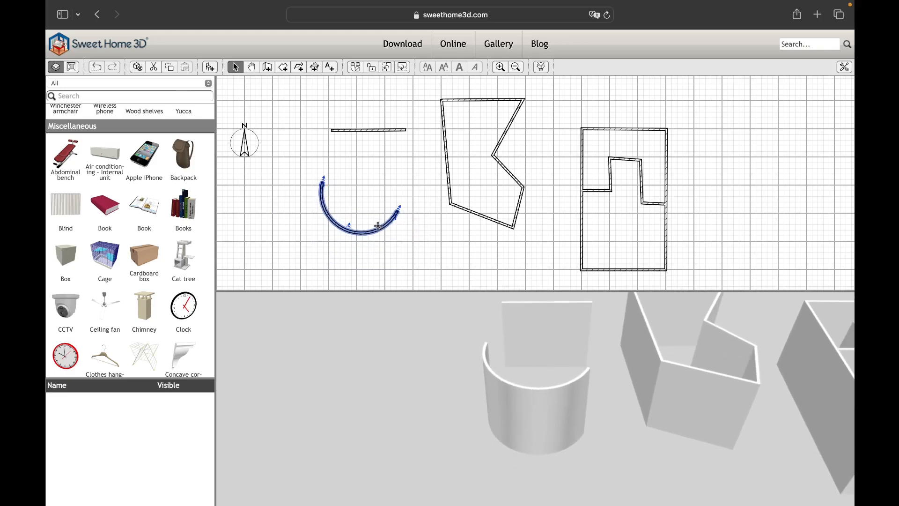
# Reshape the irregular room by moving the right end of its bottom wall slightly further down
pyautogui.click(477, 219)
pyautogui.moveTo(514, 228)
pyautogui.mouseDown()
pyautogui.moveTo(494, 259)
pyautogui.moveTo(473, 258)
pyautogui.moveTo(536, 255)
pyautogui.moveTo(513, 234)
pyautogui.mouseUp()
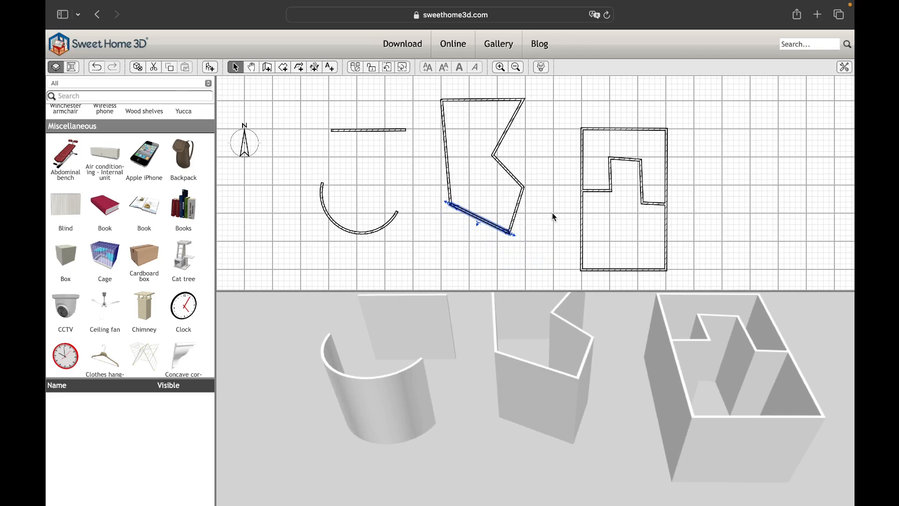
# Add the irregular room's lower right wall and the rectangular room's left and top walls to the selection, and clear it
pyautogui.keyDown('shift'); pyautogui.click(516, 206); pyautogui.keyUp('shift')
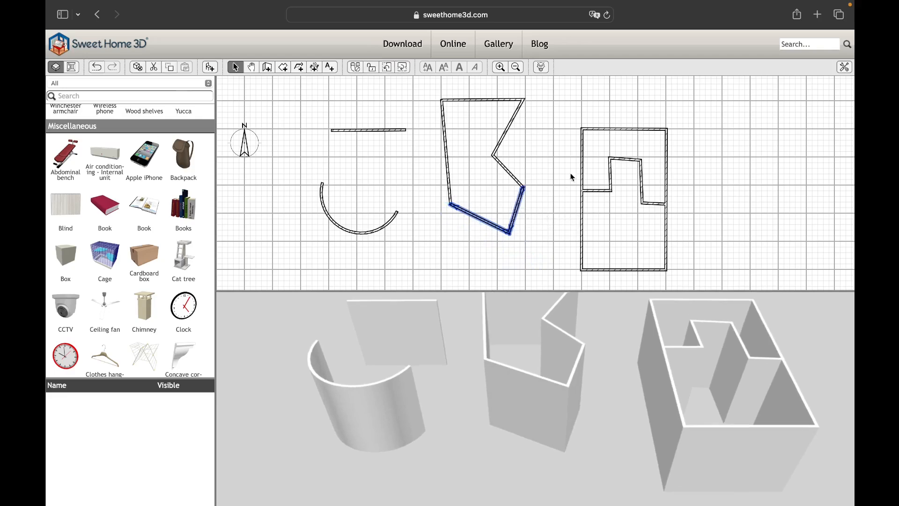
pyautogui.keyDown('shift'); pyautogui.click(583, 168); pyautogui.keyUp('shift')
pyautogui.keyDown('shift'); pyautogui.click(628, 129); pyautogui.keyUp('shift')
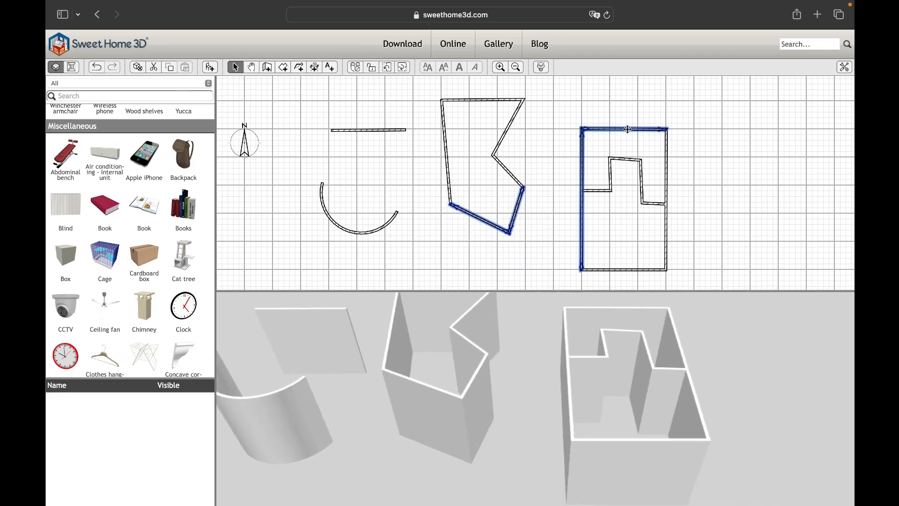
pyautogui.click(689, 90)
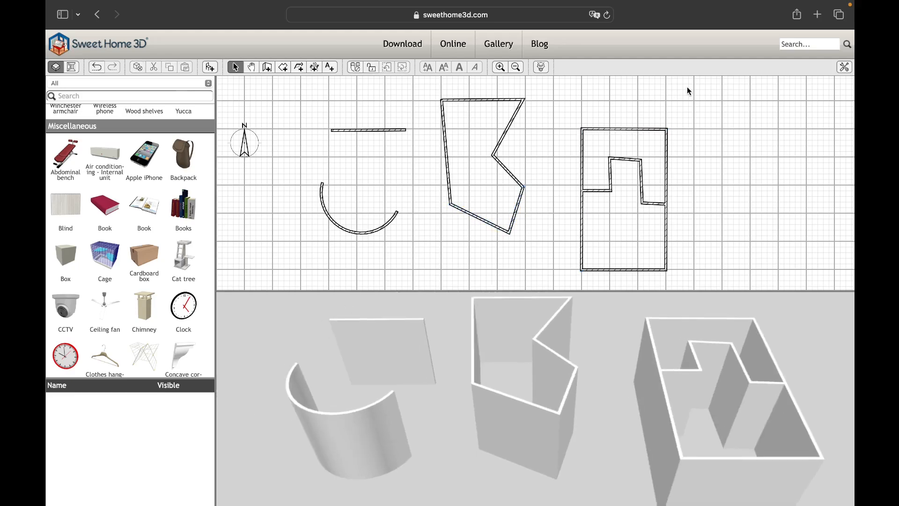
# Select all the drawn shapes with one area selection, remove the irregular room's left wall and the upper single wall from it, and deselect everything
pyautogui.moveTo(687, 87); pyautogui.dragTo(306, 277)
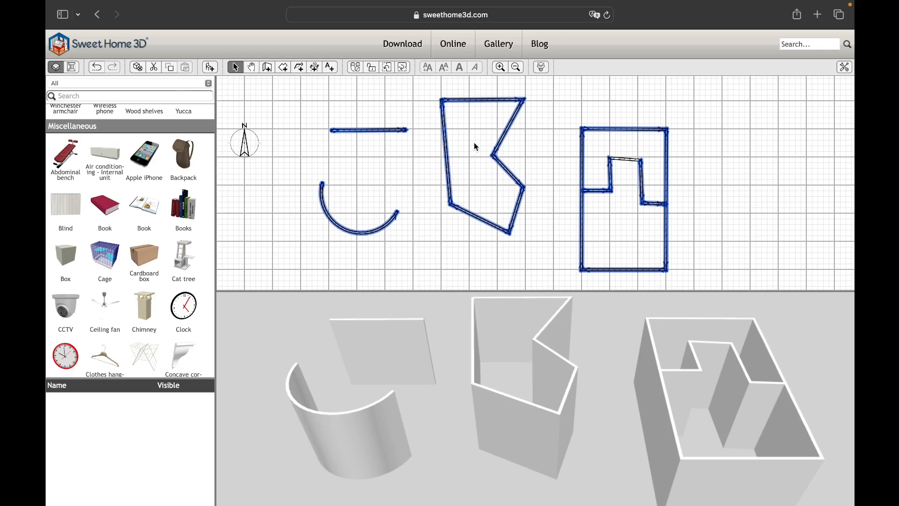
pyautogui.keyDown('shift'); pyautogui.click(446, 143); pyautogui.keyUp('shift')
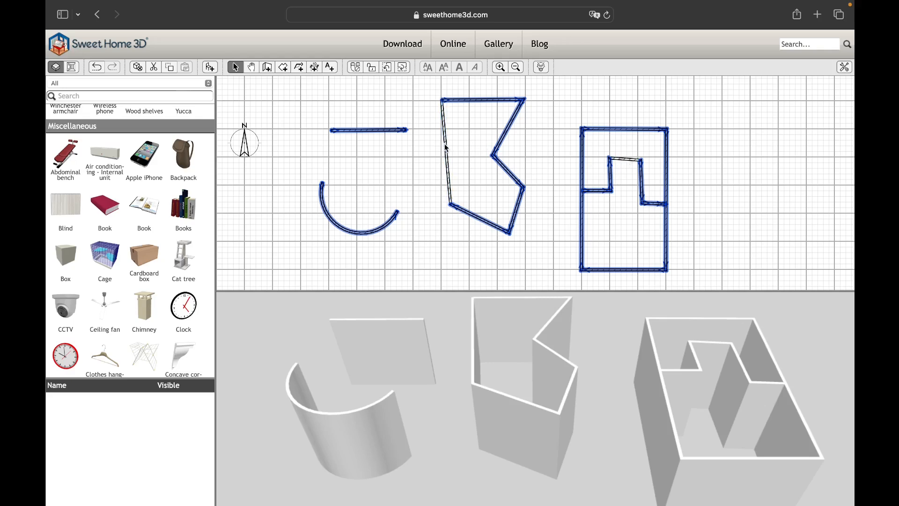
pyautogui.keyDown('shift'); pyautogui.click(379, 131); pyautogui.keyUp('shift')
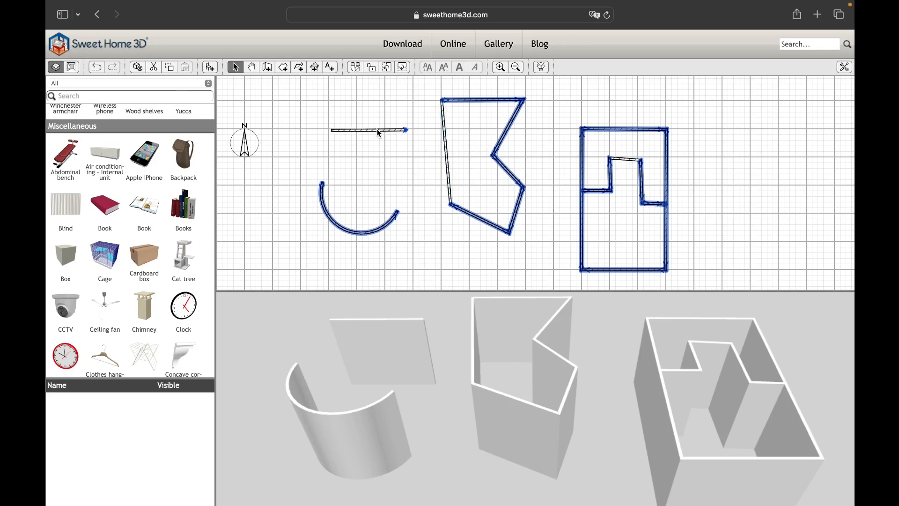
pyautogui.click(480, 245)
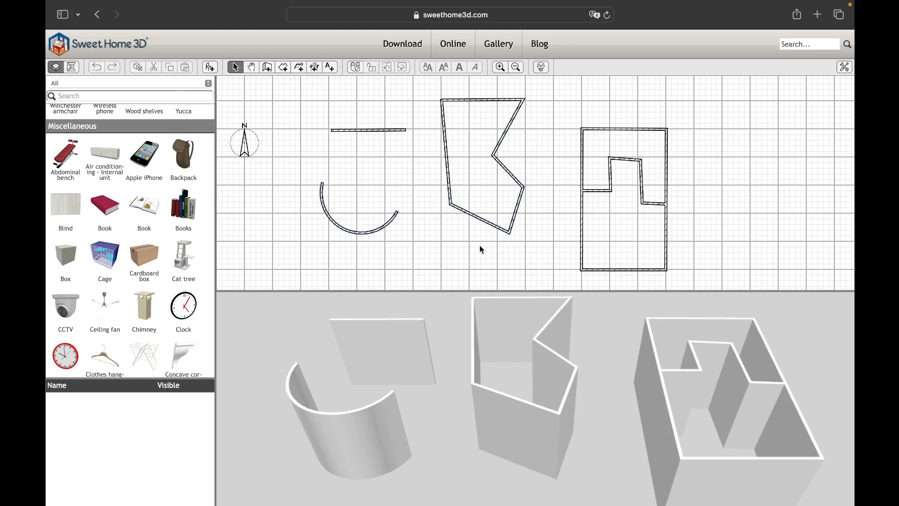
# Delete the irregular room's bottom wall, the curved wall and the rectangular room's left wall
pyautogui.click(485, 221)
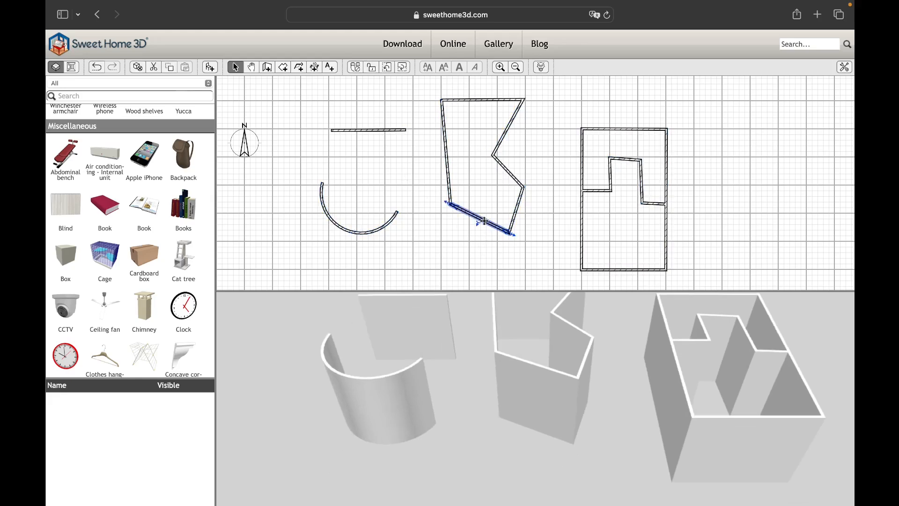
pyautogui.press('Delete')
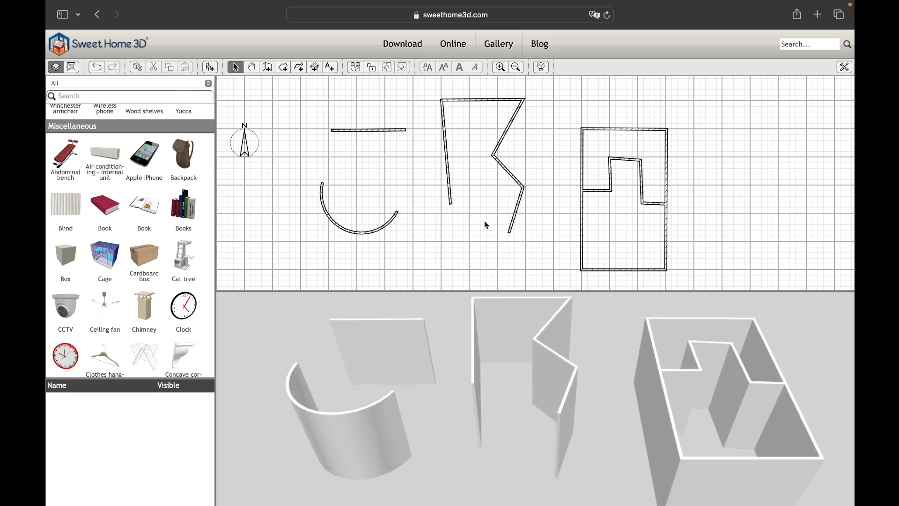
pyautogui.click(389, 220)
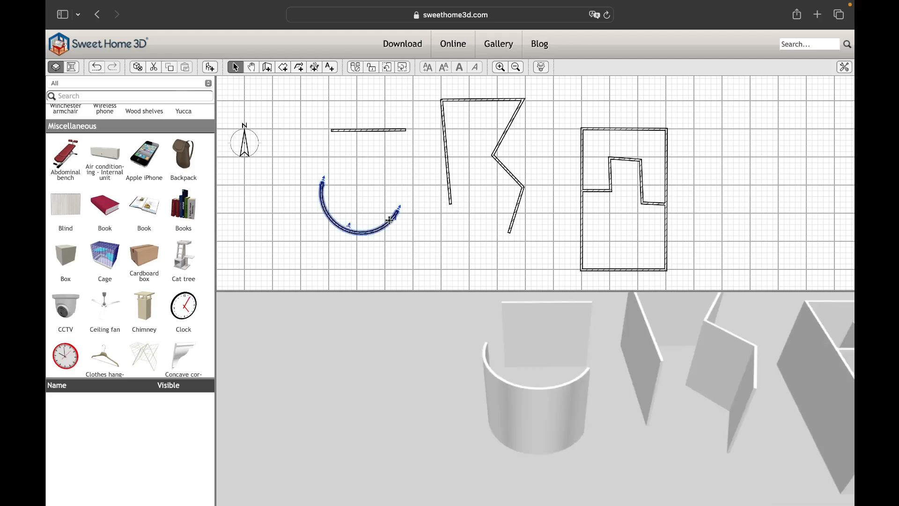
pyautogui.rightClick(376, 194)
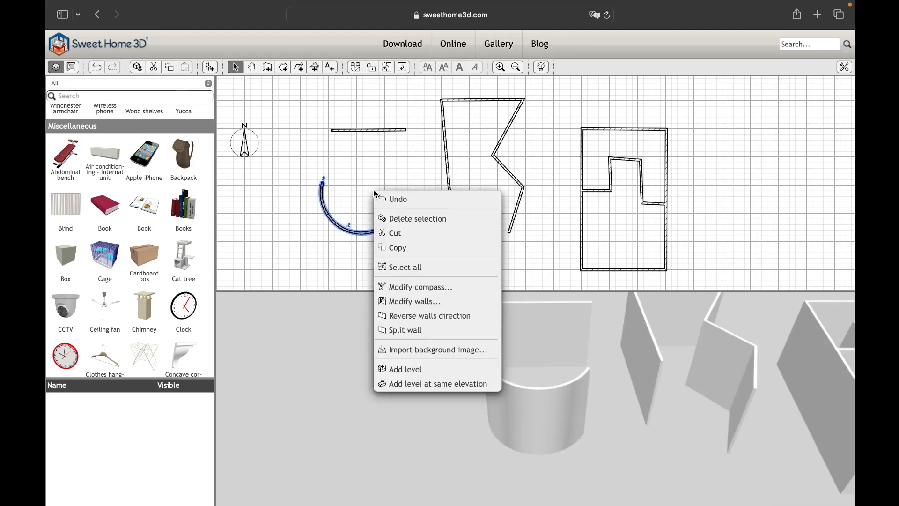
pyautogui.click(402, 219)
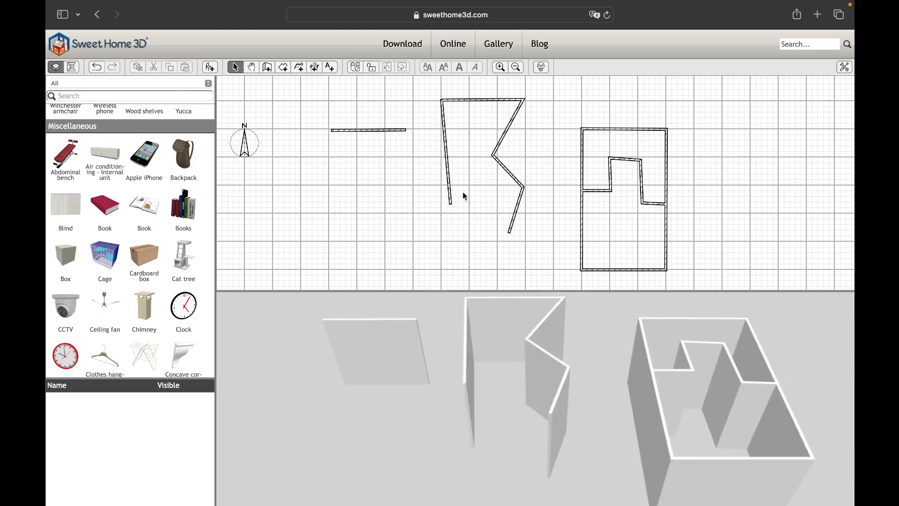
pyautogui.click(583, 172)
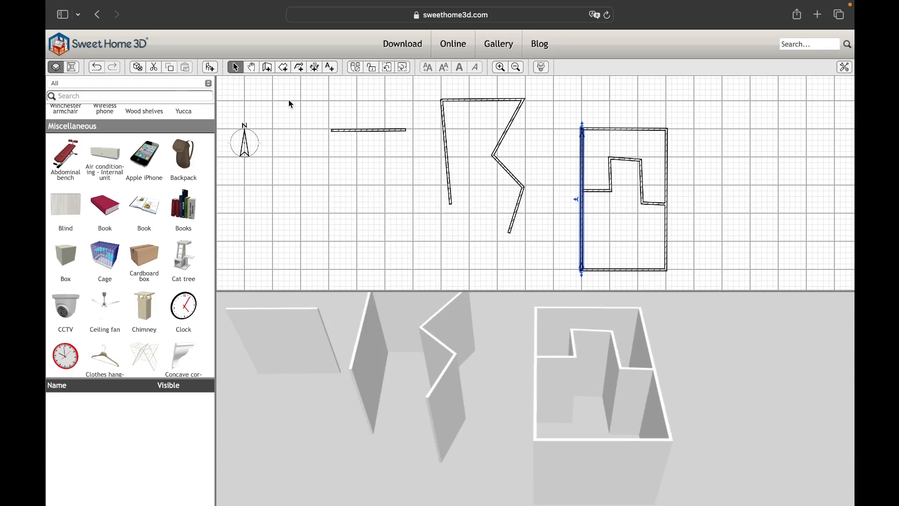
pyautogui.click(137, 68)
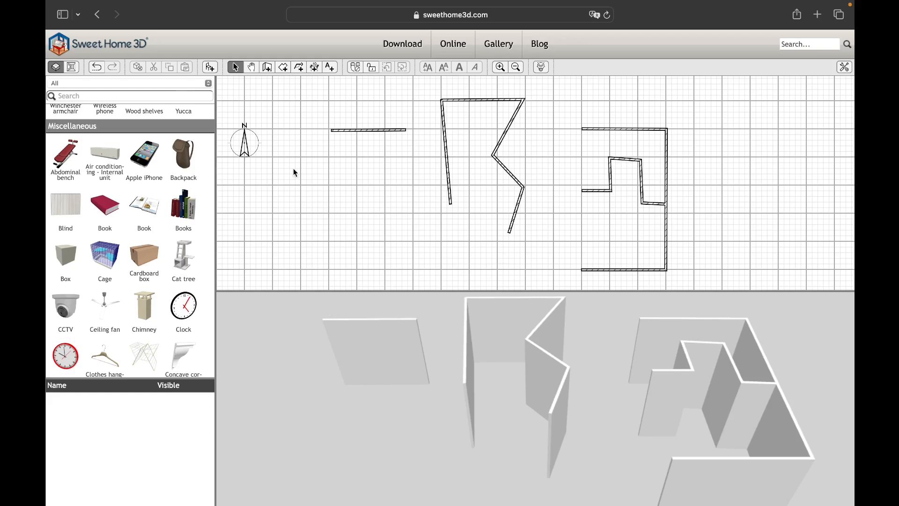
# Draw a short, nearly horizontal wall about 134 cm long below the remaining single wall, and return to the selection tool
pyautogui.click(267, 67)
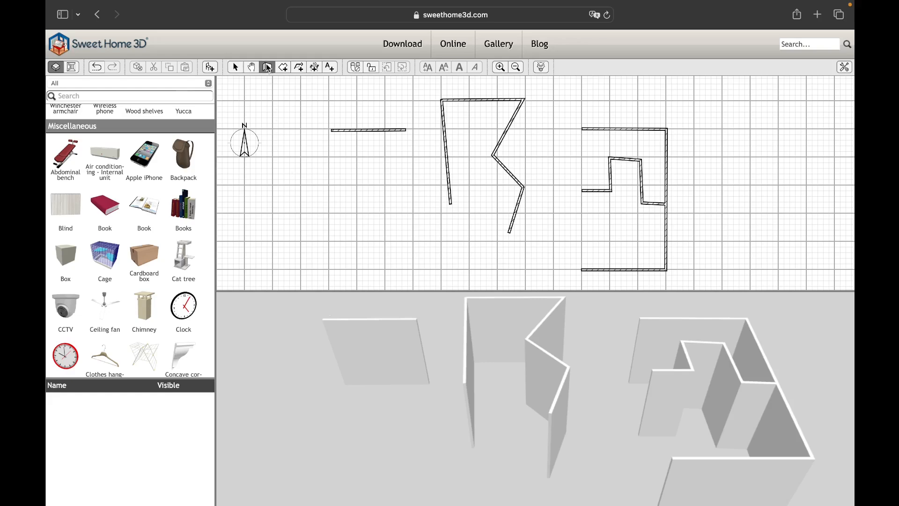
pyautogui.click(372, 228)
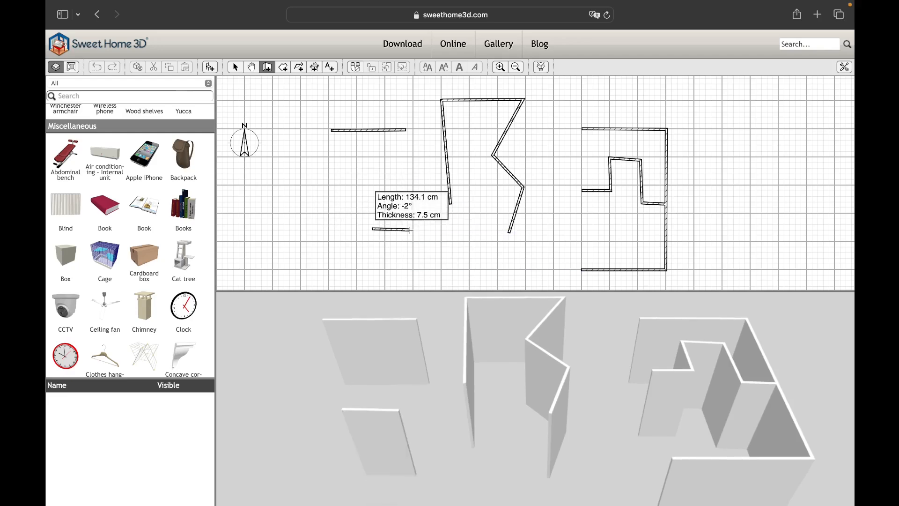
pyautogui.doubleClick(410, 230)
pyautogui.doubleClick(412, 230)
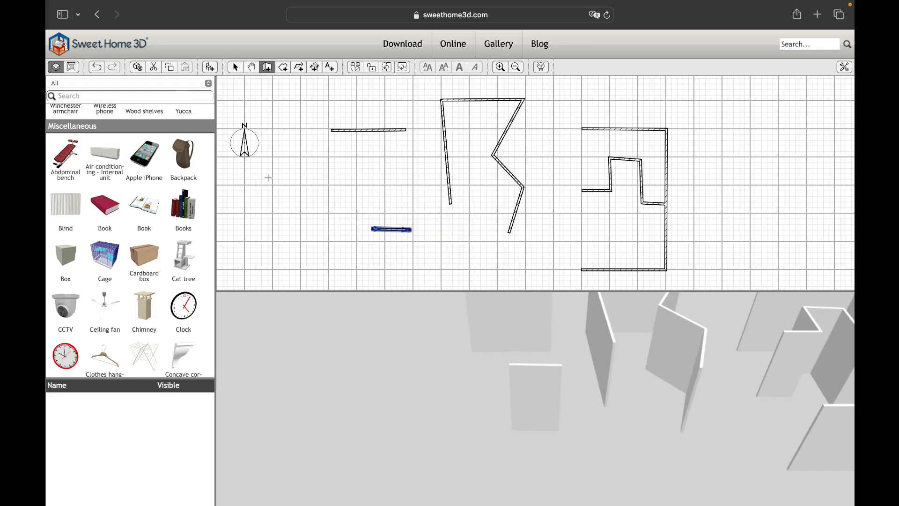
pyautogui.click(236, 67)
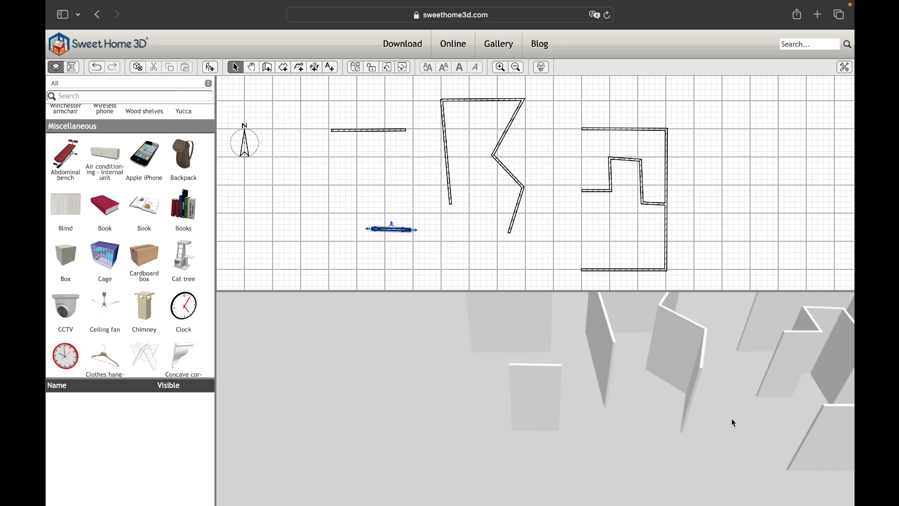
# Examine the walls in the 3D view from a lower angle, both close up and from farther away
pyautogui.moveTo(732, 419); pyautogui.dragTo(787, 371)
pyautogui.scroll(-5, 786, 368)
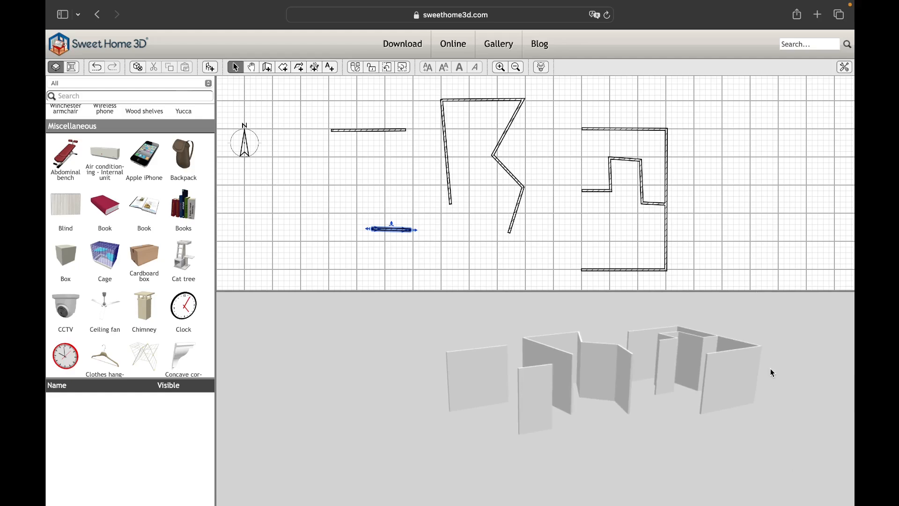
pyautogui.scroll(6, 748, 355)
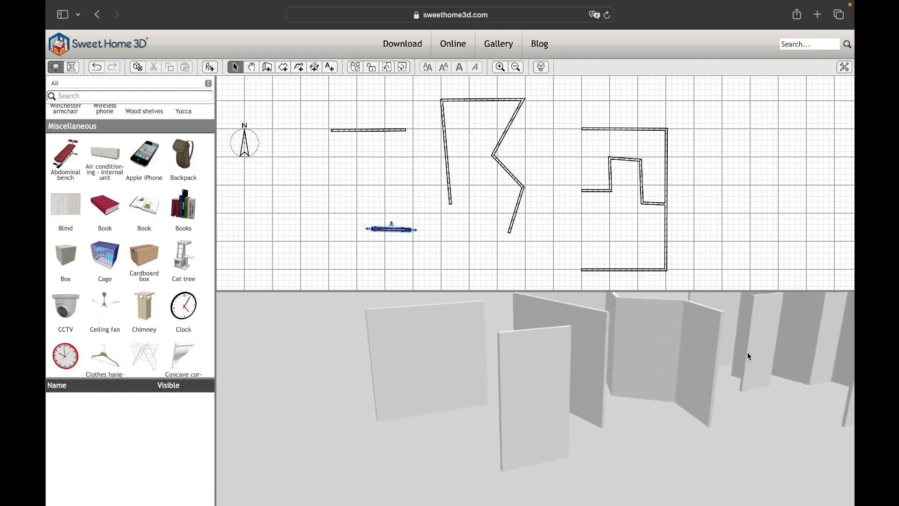
pyautogui.scroll(-5, 748, 355)
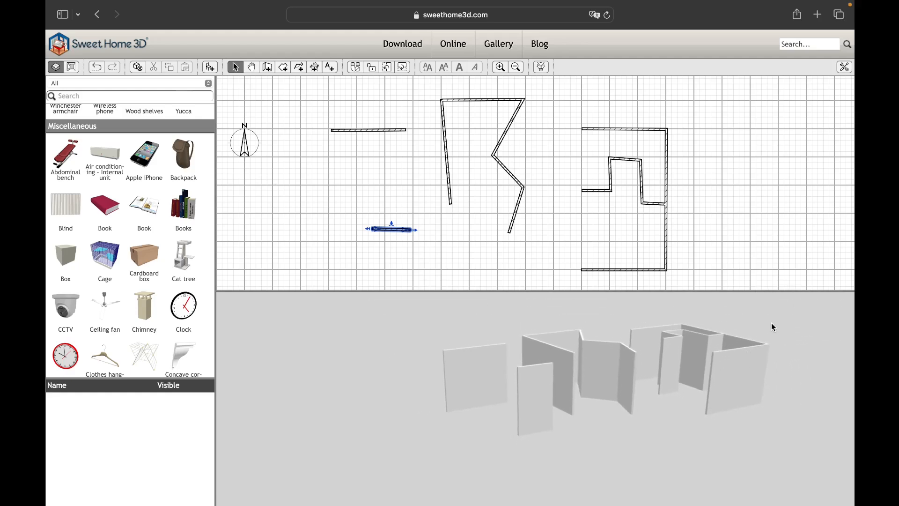
pyautogui.moveTo(771, 322); pyautogui.dragTo(780, 358)
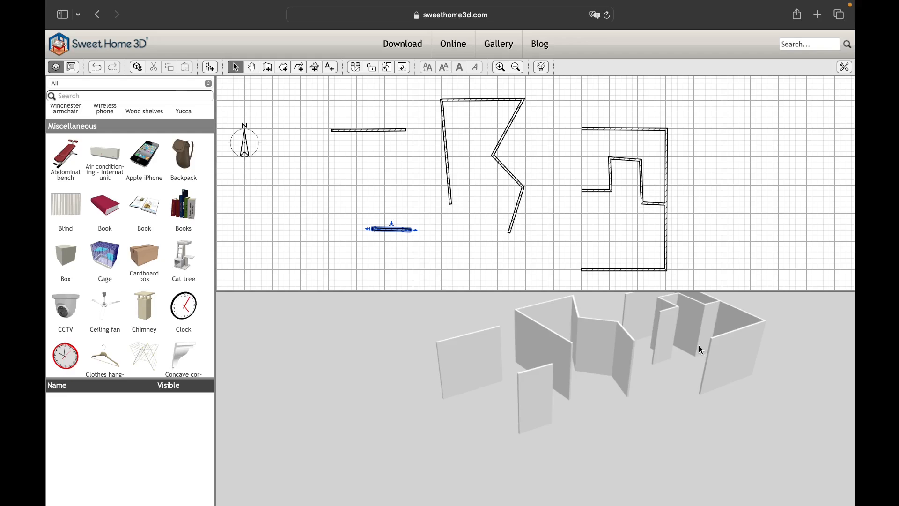
# Make the 3D navigation arrows visible in the preferences and use them to move the 3D view forward
pyautogui.click(842, 70)
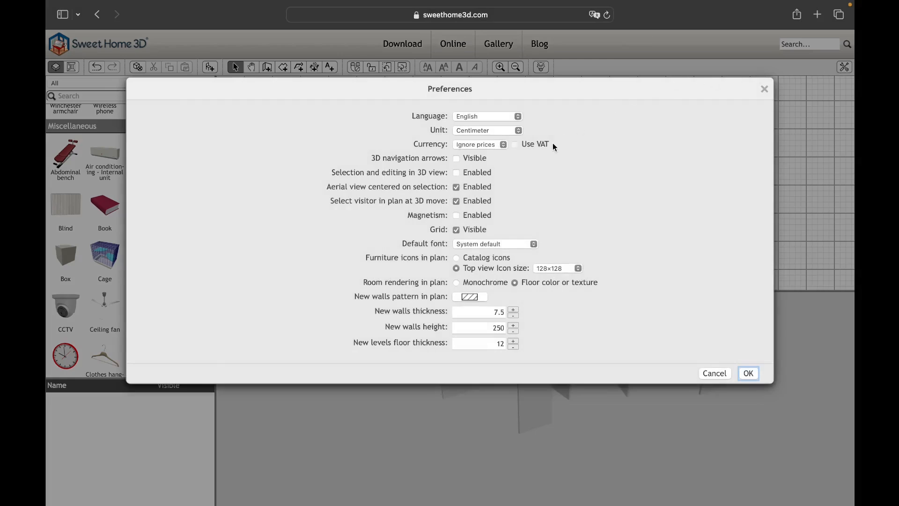
pyautogui.click(470, 160)
pyautogui.click(748, 373)
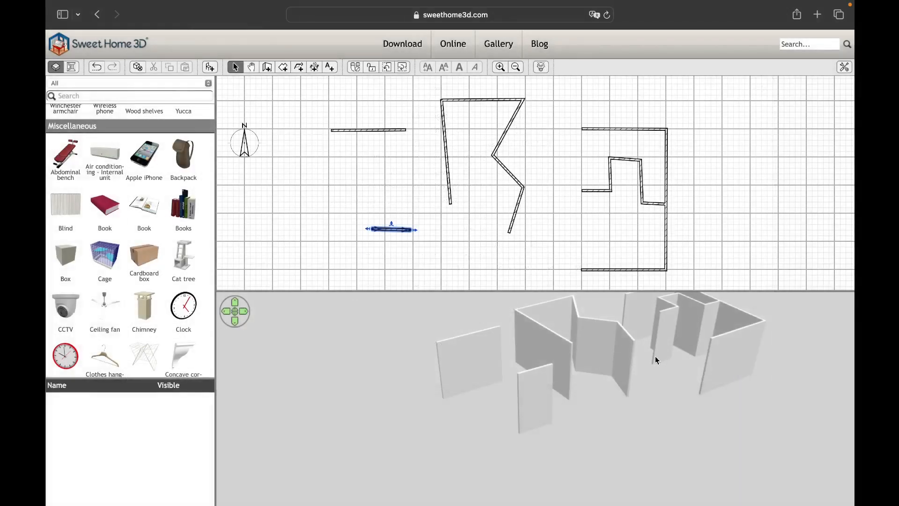
pyautogui.click(237, 306)
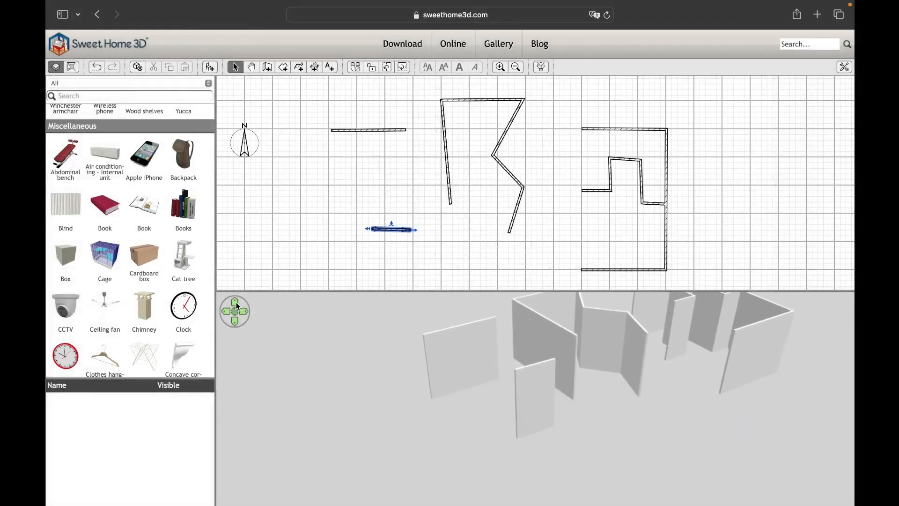
# Move the 3D view backward, rotate it in both directions around the walls, and tilt it to lower and higher viewing angles
pyautogui.click(237, 321)
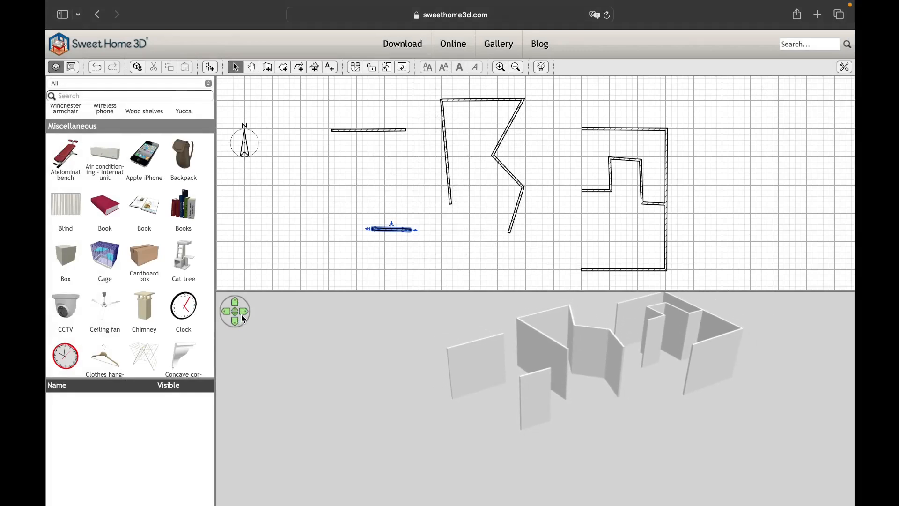
pyautogui.click(227, 311)
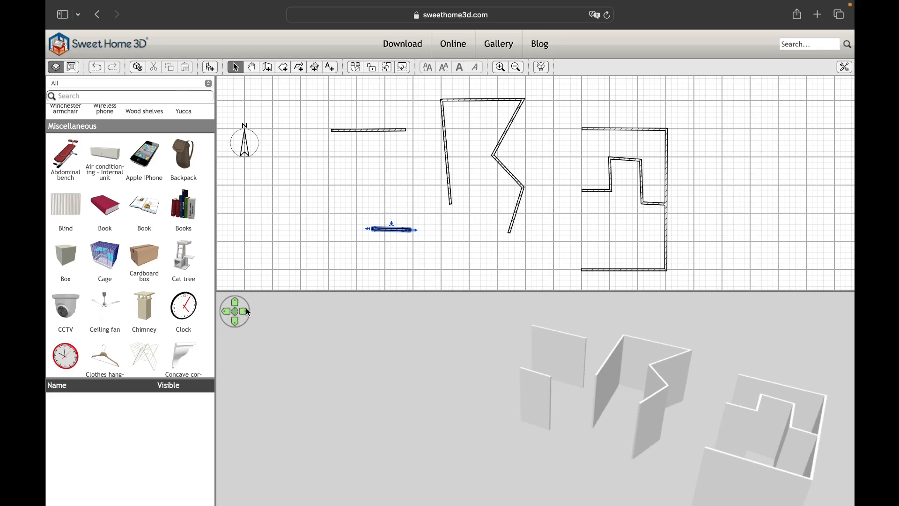
pyautogui.click(249, 313)
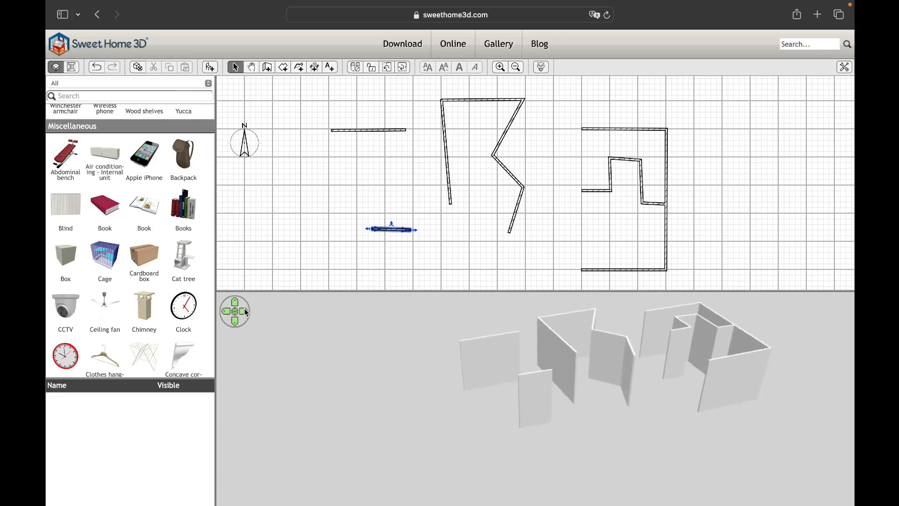
pyautogui.click(235, 312)
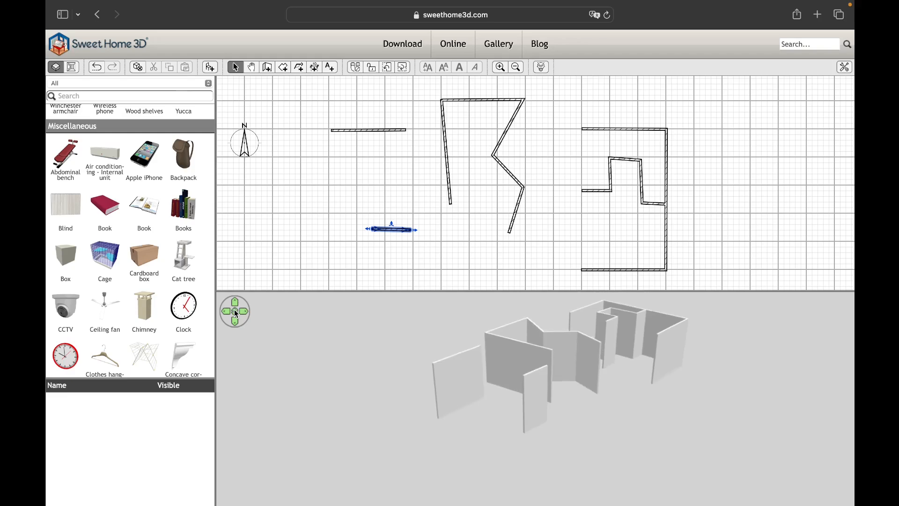
pyautogui.click(236, 319)
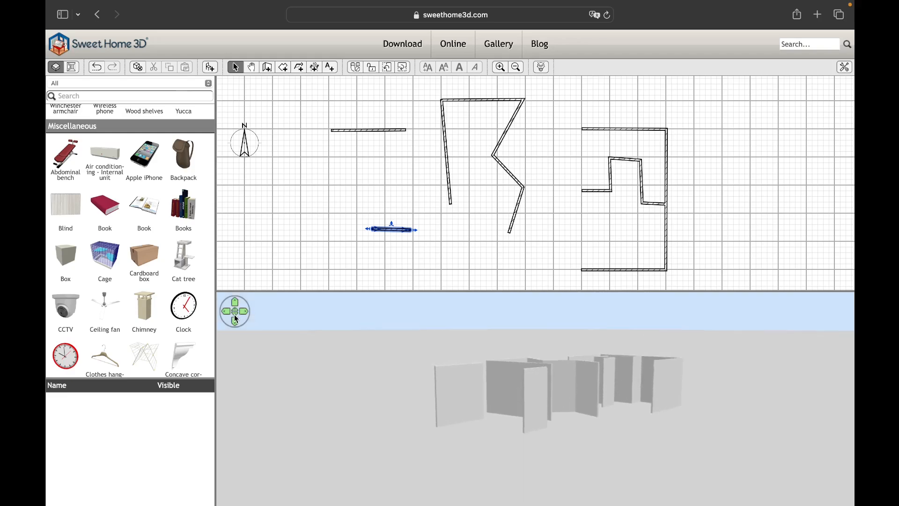
pyautogui.click(235, 315)
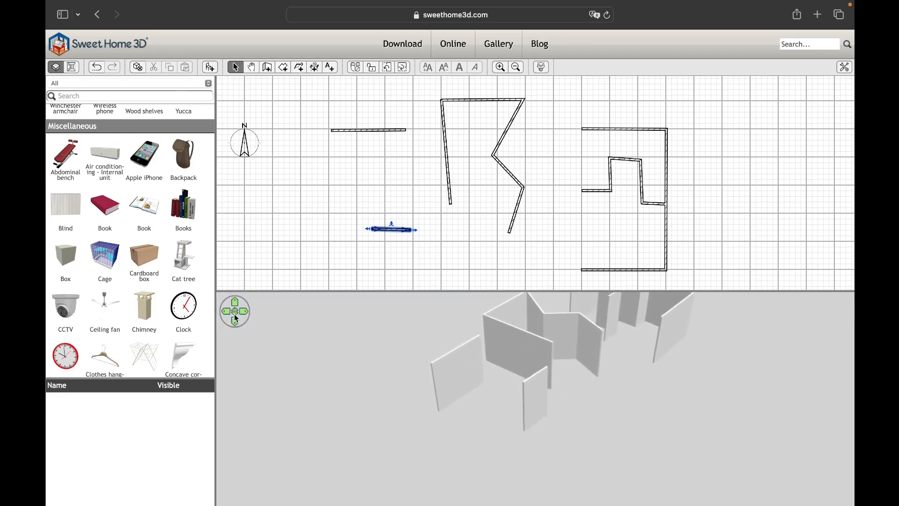
# Review the 3D view's ground, sky, light brightness and walls transparency settings, and close them without making changes
pyautogui.rightClick(425, 348)
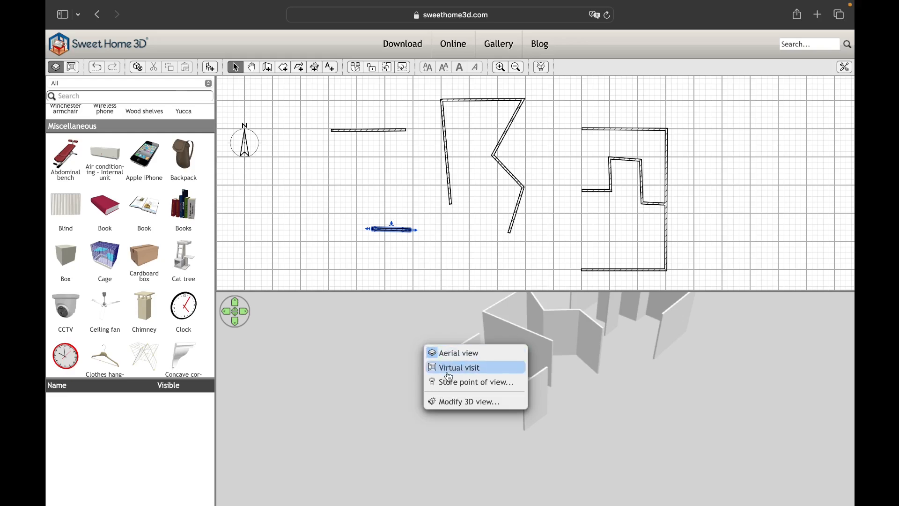
pyautogui.click(454, 402)
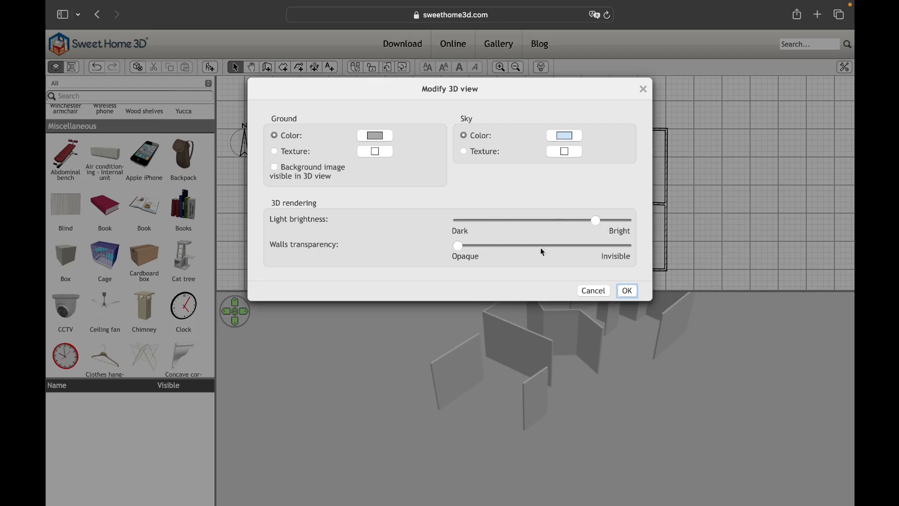
pyautogui.click(628, 293)
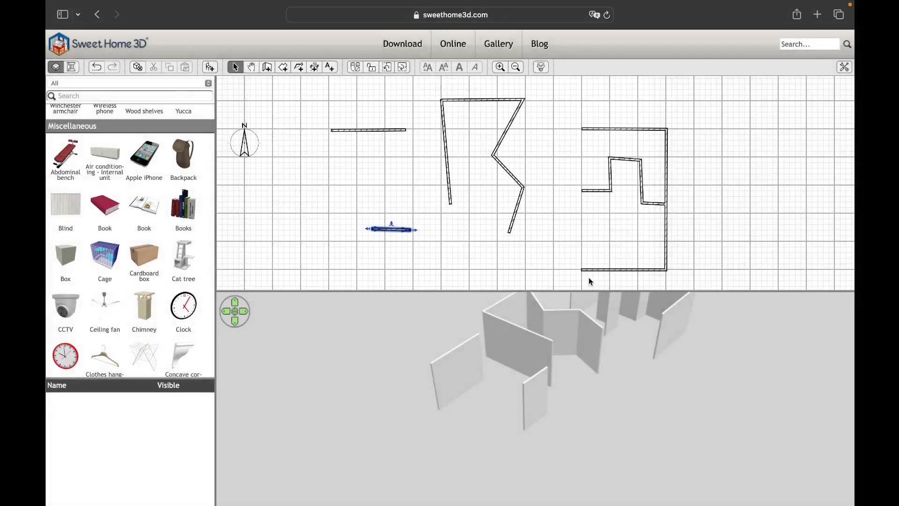
# Select all the walls in the plan together and delete them
pyautogui.moveTo(684, 401); pyautogui.dragTo(671, 357)
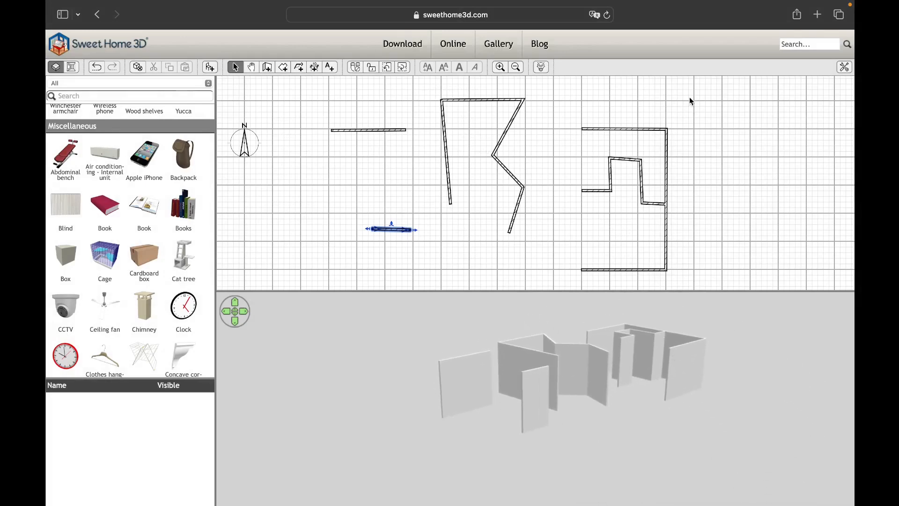
pyautogui.moveTo(692, 93); pyautogui.dragTo(321, 274)
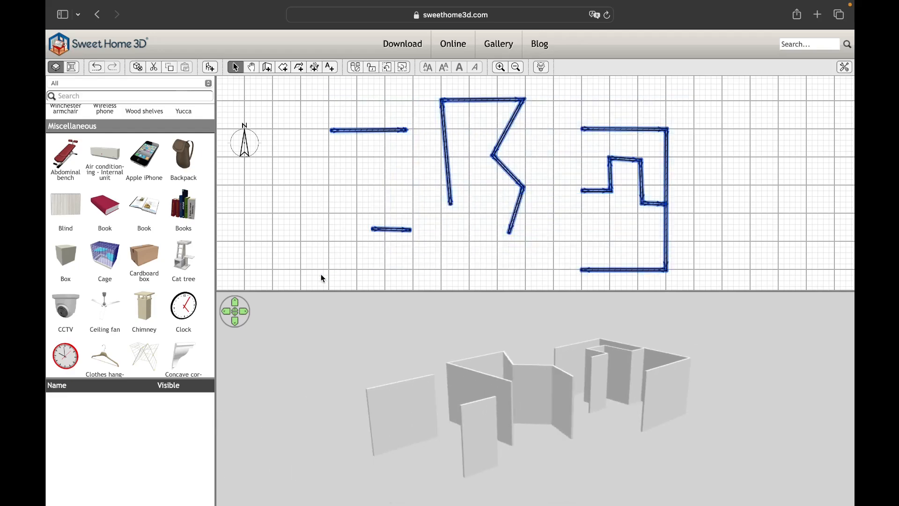
pyautogui.press('Delete')
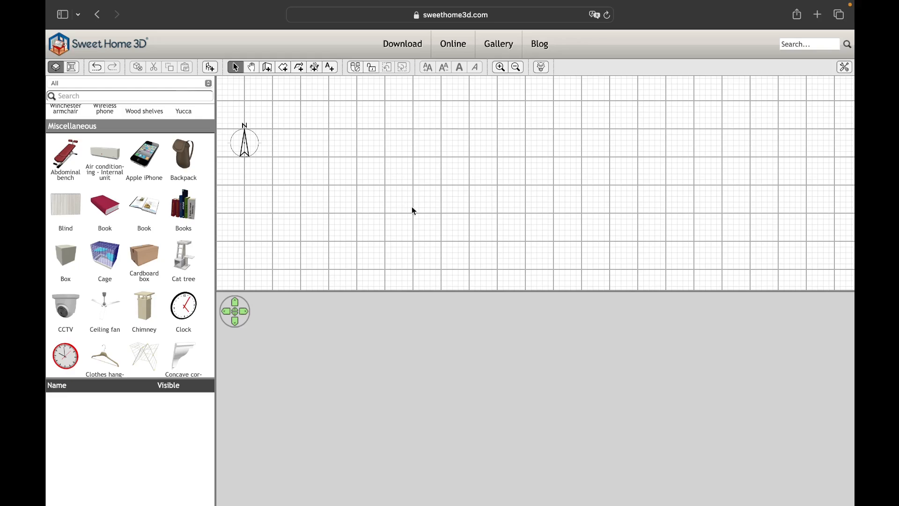